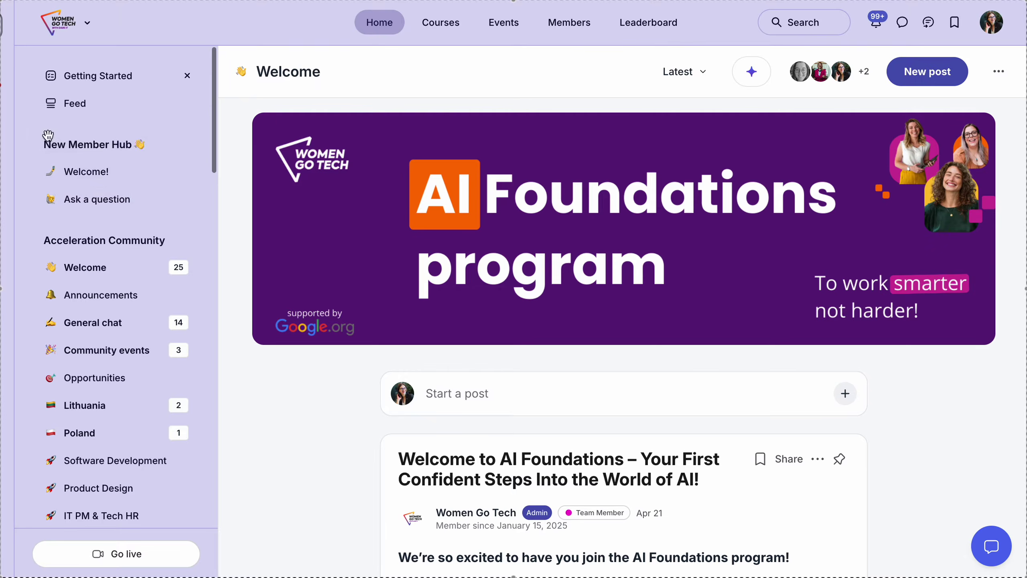
- Open the Welcome! space in New Member Hub and look through its getting-started information
{"action": "left_click", "coordinate": [90, 179]}
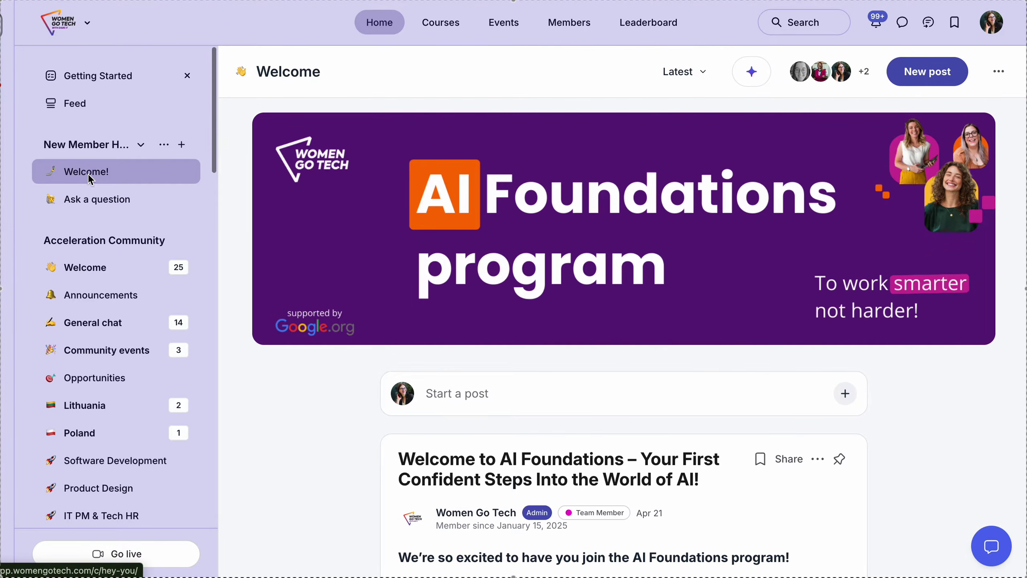
{"action": "left_click", "coordinate": [91, 179]}
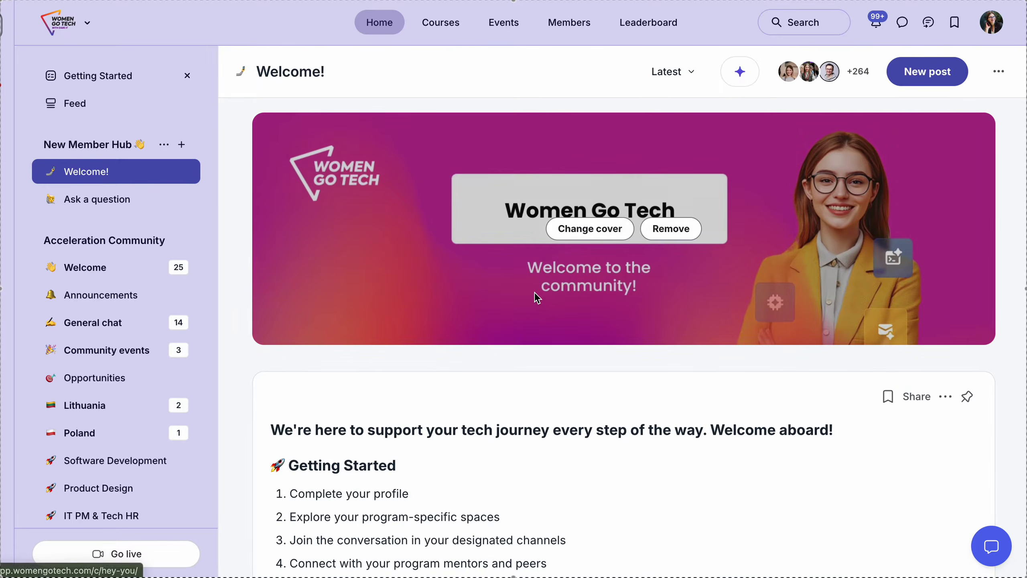
{"action": "scroll", "coordinate": [519, 378], "scroll_direction": "down", "scroll_amount": 2}
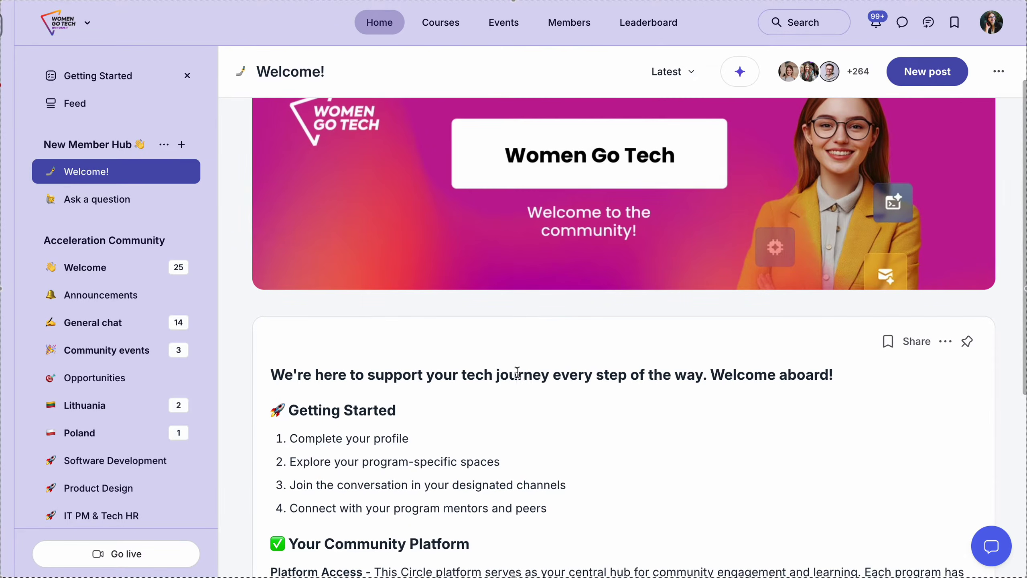
{"action": "scroll", "coordinate": [518, 374], "scroll_direction": "down", "scroll_amount": 8}
{"action": "scroll", "coordinate": [518, 374], "scroll_direction": "up", "scroll_amount": 9}
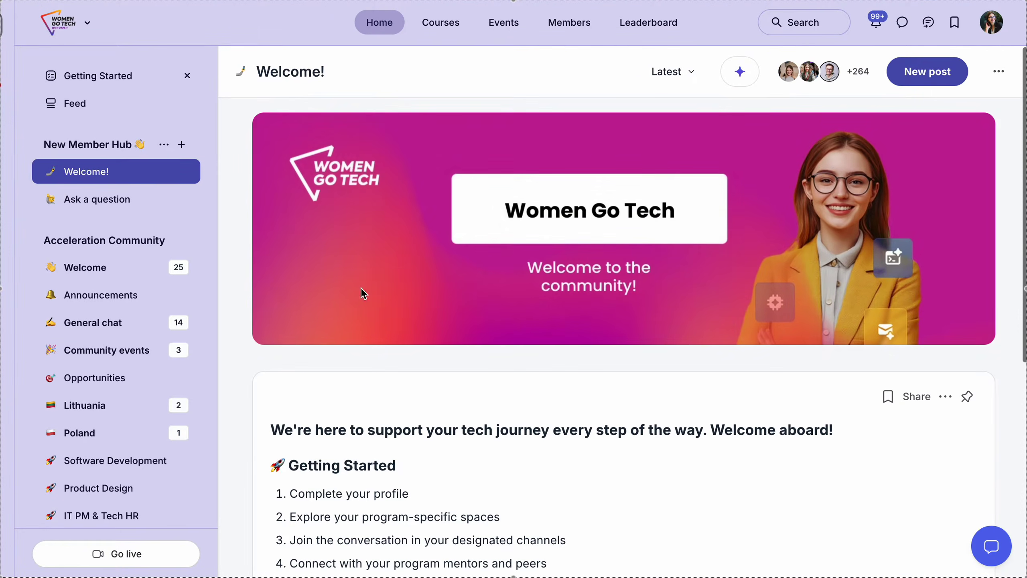
- Open the Ask a question space in New Member Hub and browse its message history
{"action": "left_click", "coordinate": [101, 199]}
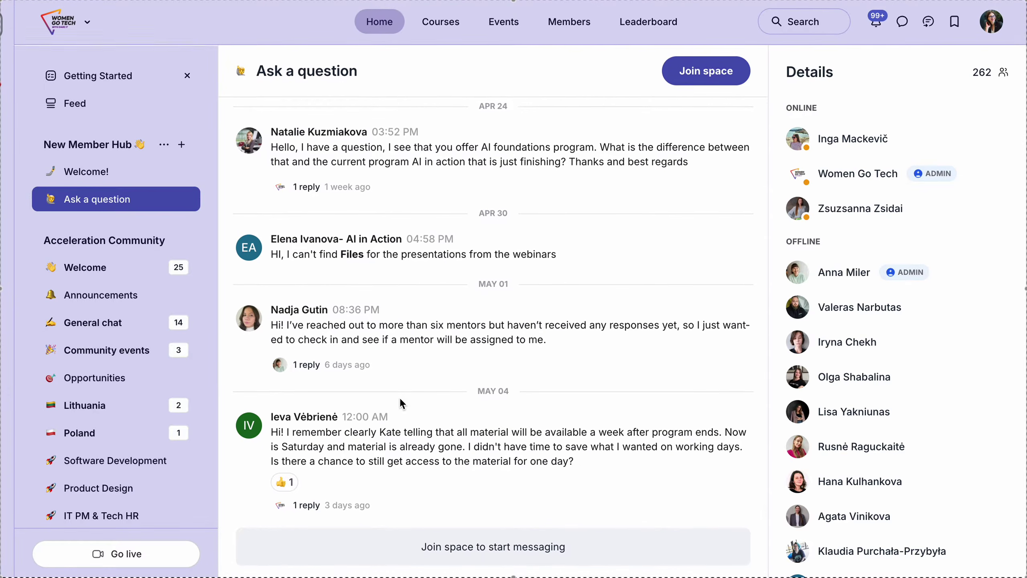
{"action": "scroll", "coordinate": [400, 399], "scroll_direction": "up", "scroll_amount": 10}
{"action": "scroll", "coordinate": [399, 397], "scroll_direction": "down", "scroll_amount": 10}
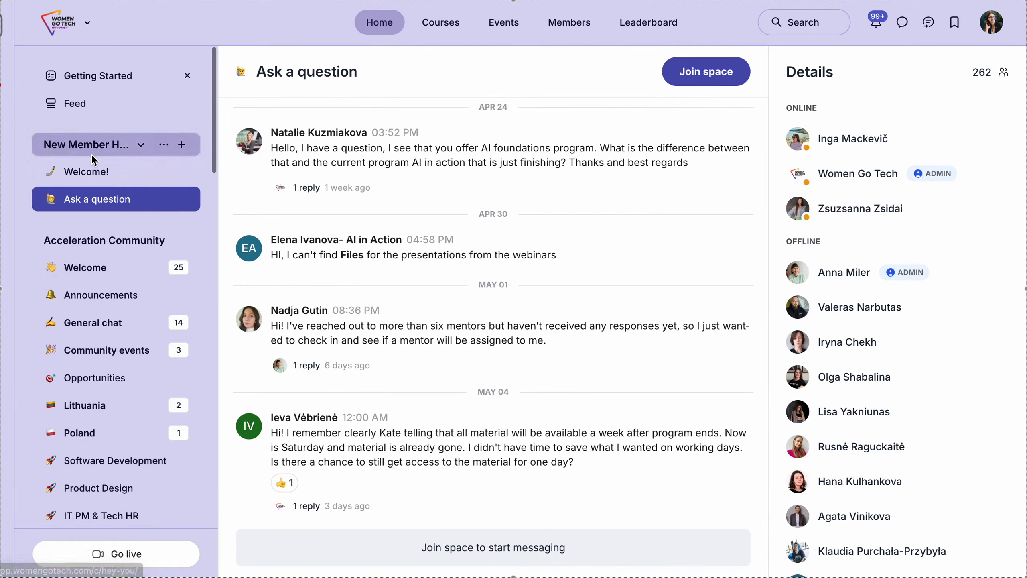
- Open the Welcome space of the AI Foundations section and locate its welcome post
{"action": "scroll", "coordinate": [86, 174], "scroll_direction": "down", "scroll_amount": 20}
{"action": "scroll", "coordinate": [87, 173], "scroll_direction": "down", "scroll_amount": 3}
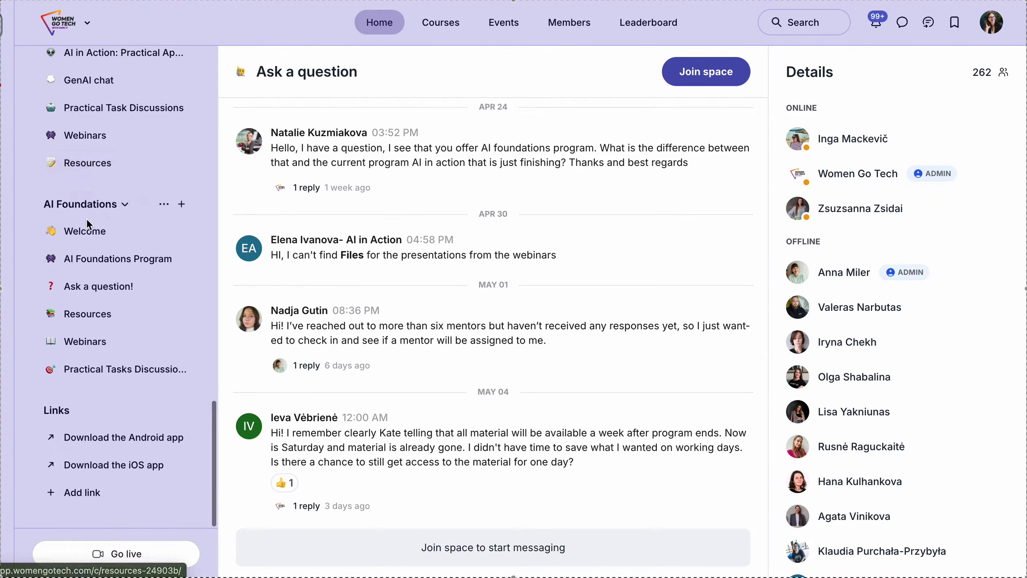
{"action": "left_click", "coordinate": [89, 242]}
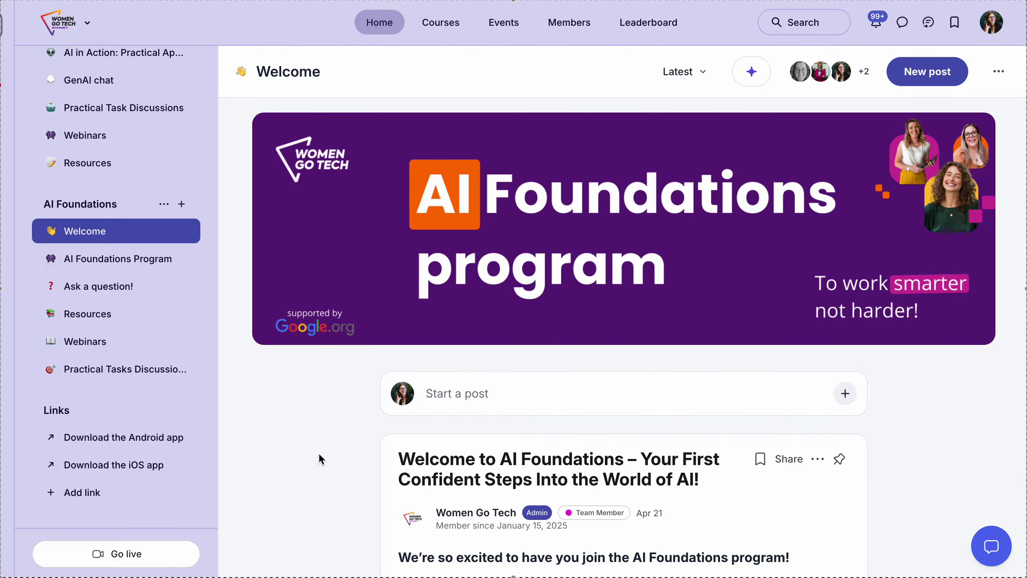
{"action": "scroll", "coordinate": [481, 455], "scroll_direction": "down", "scroll_amount": 8}
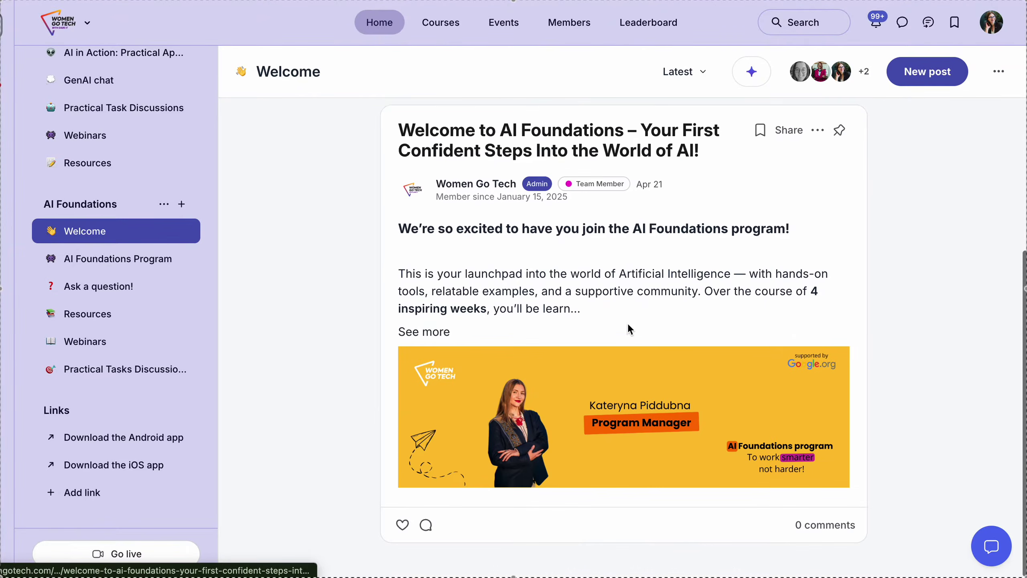
- Expand the AI Foundations welcome post, read through its navigation guide and program timeline, and close it
{"action": "left_click", "coordinate": [433, 333]}
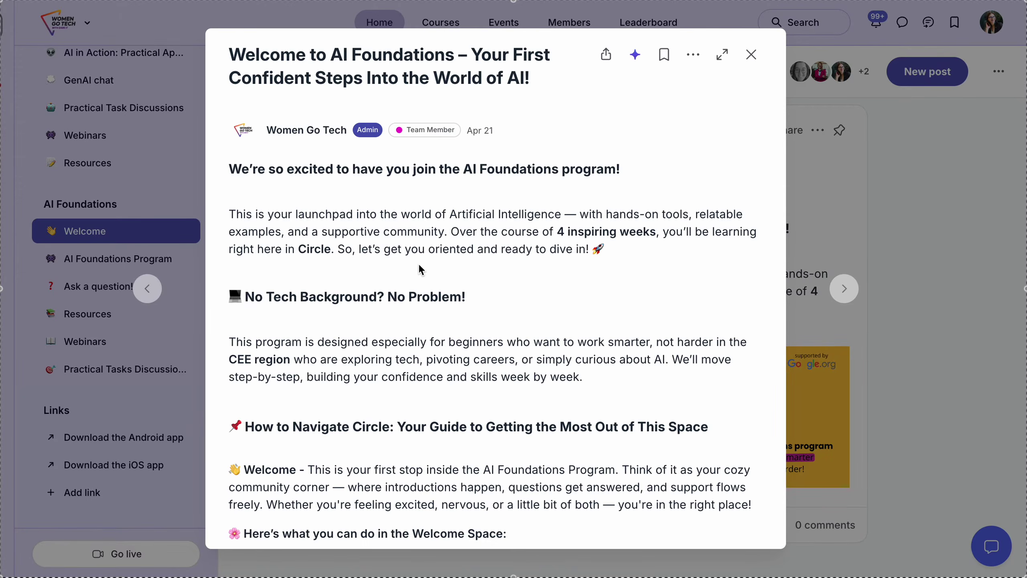
{"action": "scroll", "coordinate": [420, 267], "scroll_direction": "down", "scroll_amount": 3}
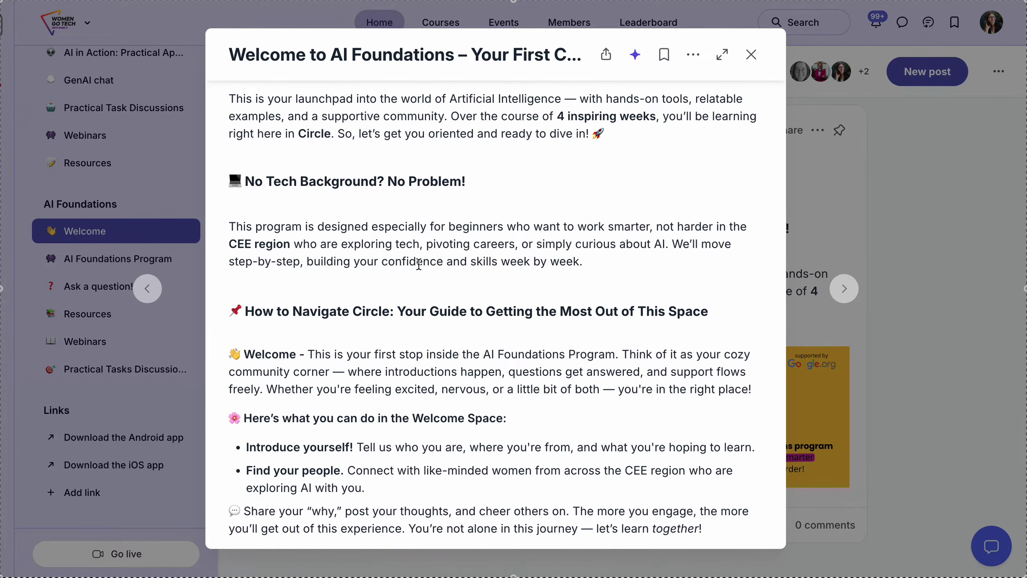
{"action": "scroll", "coordinate": [419, 265], "scroll_direction": "down", "scroll_amount": 5}
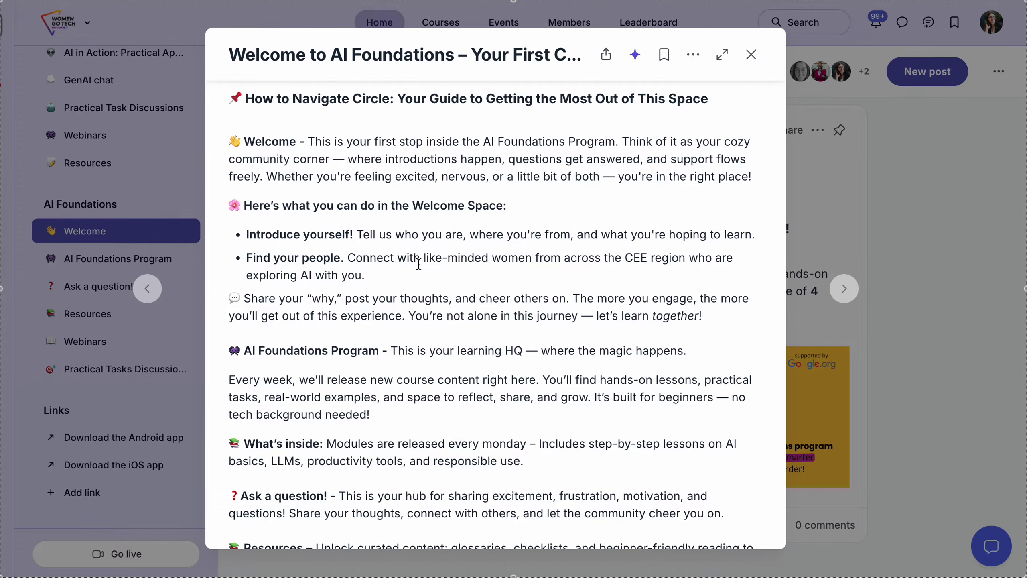
{"action": "scroll", "coordinate": [418, 265], "scroll_direction": "down", "scroll_amount": 20}
{"action": "scroll", "coordinate": [419, 263], "scroll_direction": "down", "scroll_amount": 2}
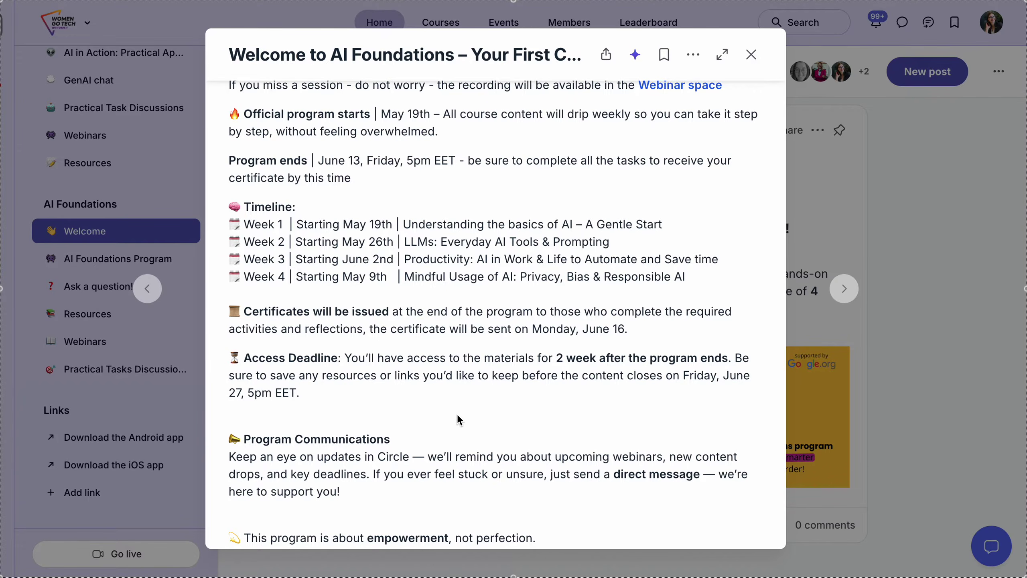
{"action": "left_click", "coordinate": [832, 178]}
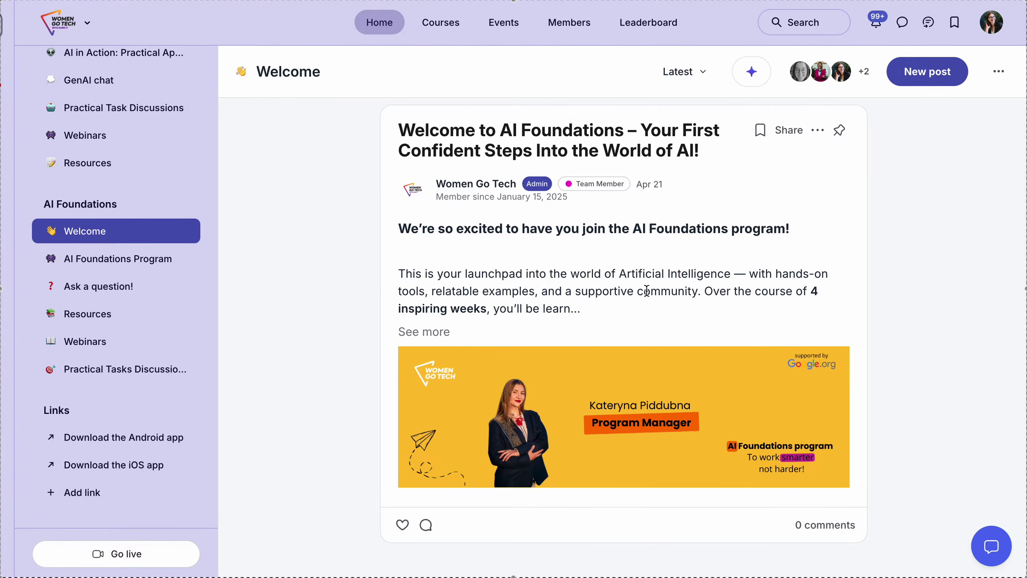
- Reopen the full AI Foundations welcome post and review its guide to the spaces down to the key dates
{"action": "scroll", "coordinate": [646, 292], "scroll_direction": "up", "scroll_amount": 8}
{"action": "scroll", "coordinate": [648, 296], "scroll_direction": "down", "scroll_amount": 5}
{"action": "scroll", "coordinate": [648, 296], "scroll_direction": "down", "scroll_amount": 2}
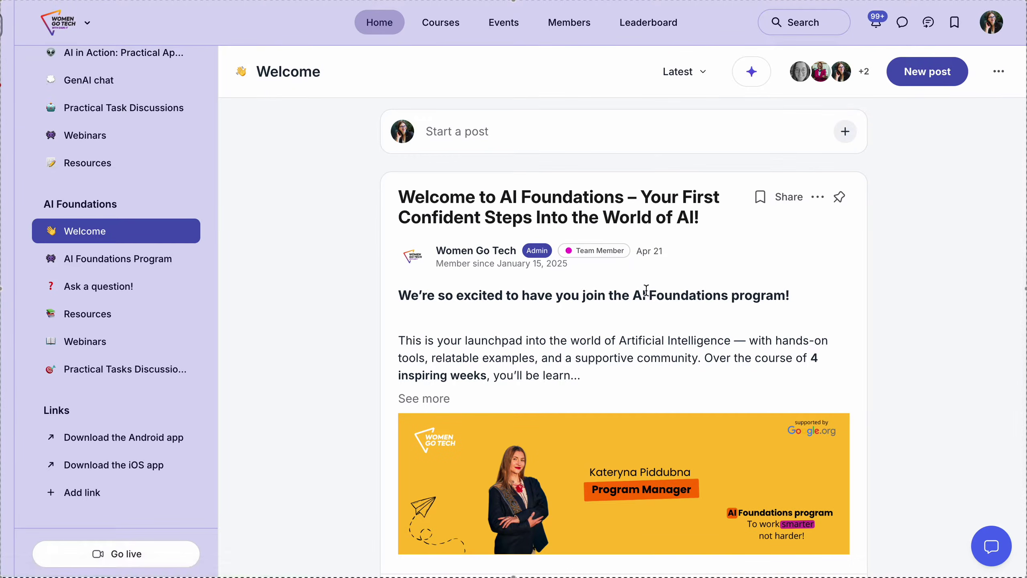
{"action": "scroll", "coordinate": [646, 289], "scroll_direction": "up", "scroll_amount": 1}
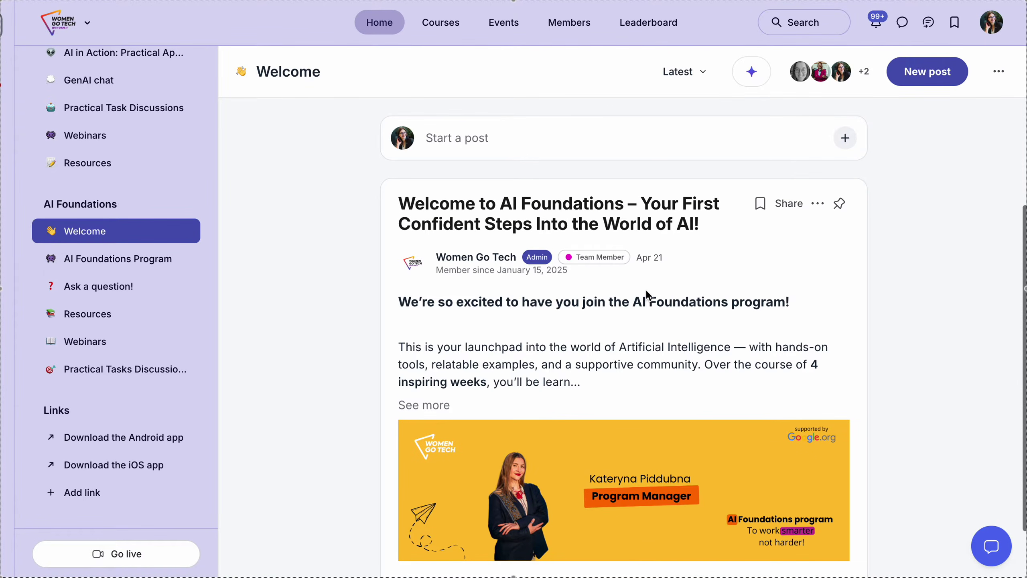
{"action": "left_click", "coordinate": [423, 406]}
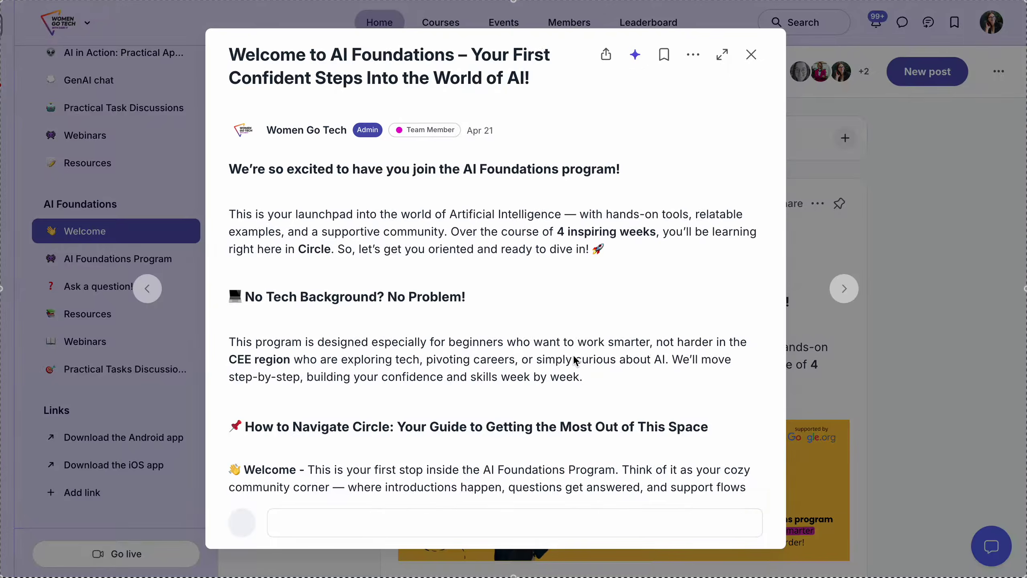
{"action": "scroll", "coordinate": [610, 350], "scroll_direction": "down", "scroll_amount": 3}
{"action": "scroll", "coordinate": [610, 349], "scroll_direction": "down", "scroll_amount": 6}
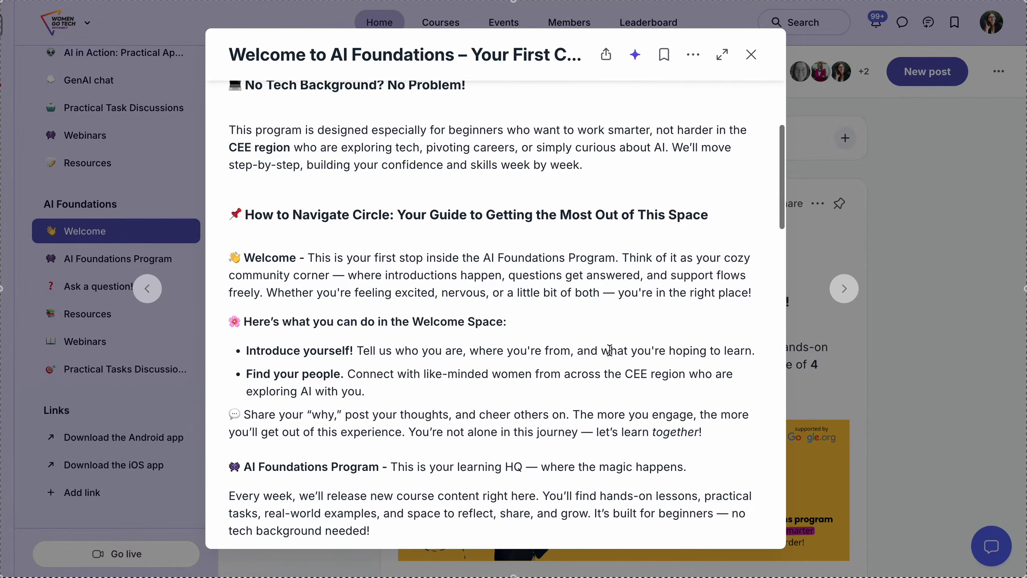
{"action": "scroll", "coordinate": [610, 352], "scroll_direction": "down", "scroll_amount": 12}
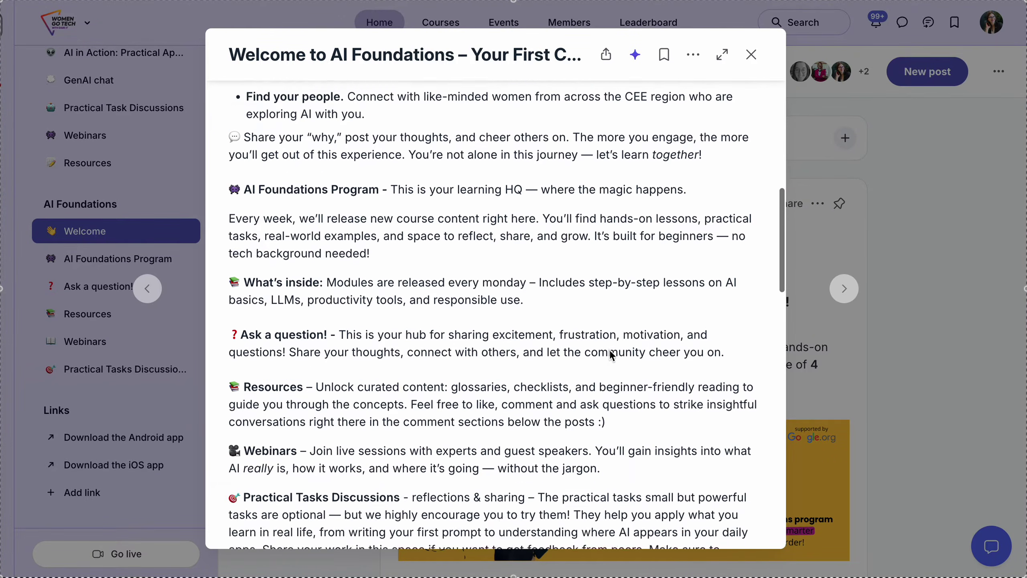
{"action": "scroll", "coordinate": [610, 353], "scroll_direction": "down", "scroll_amount": 11}
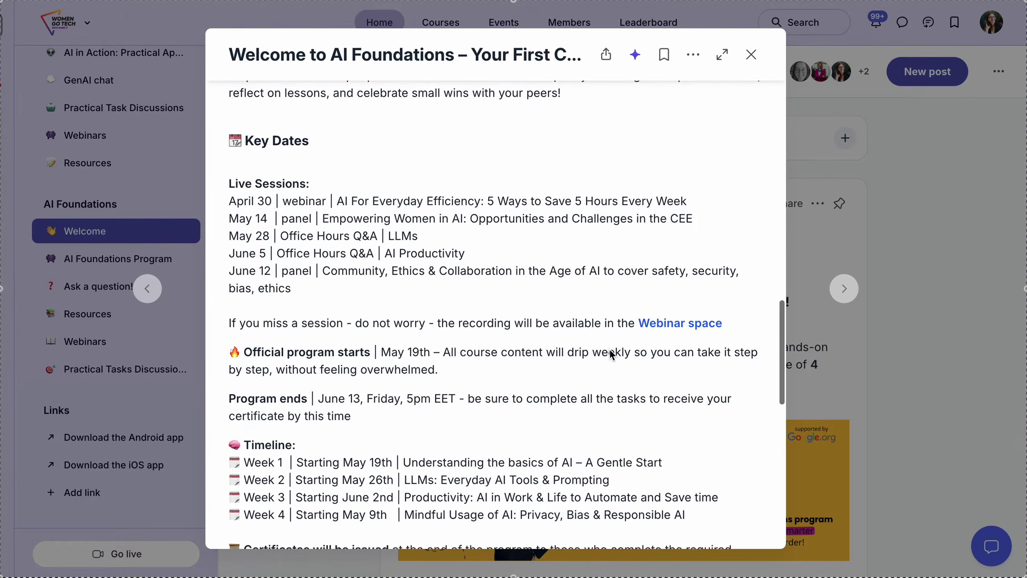
- Review the welcome post's live sessions, timeline, certificate, access deadline and communications sections, and close the post
{"action": "scroll", "coordinate": [610, 349], "scroll_direction": "up", "scroll_amount": 2}
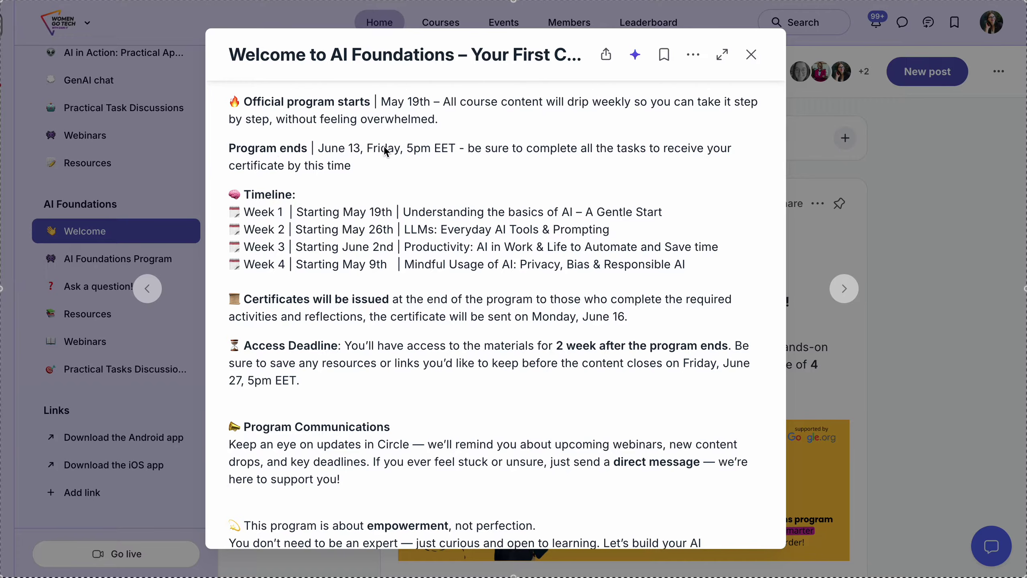
{"action": "scroll", "coordinate": [472, 181], "scroll_direction": "down", "scroll_amount": 2}
{"action": "scroll", "coordinate": [472, 180], "scroll_direction": "down", "scroll_amount": 2}
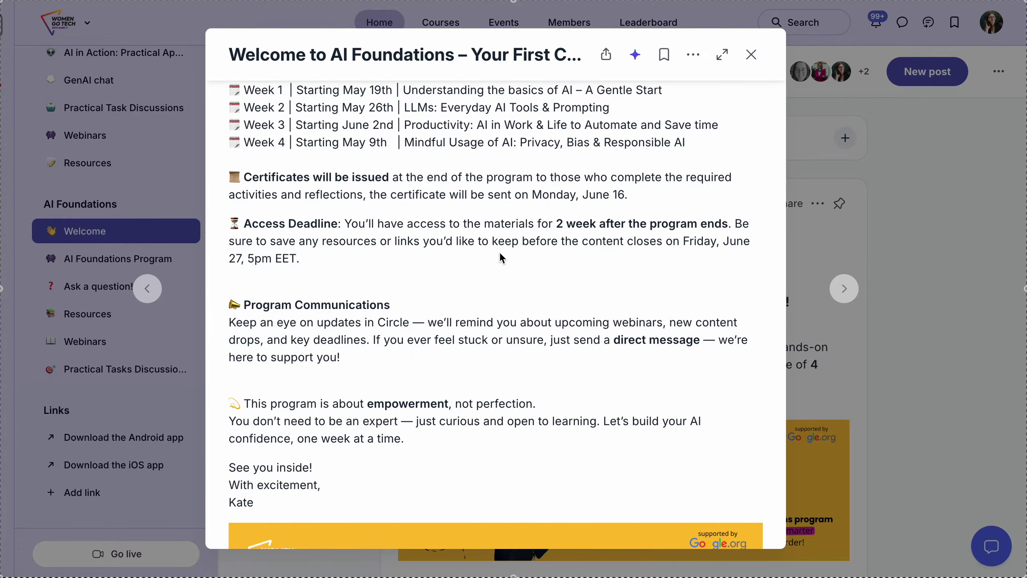
{"action": "scroll", "coordinate": [503, 260], "scroll_direction": "down", "scroll_amount": 3}
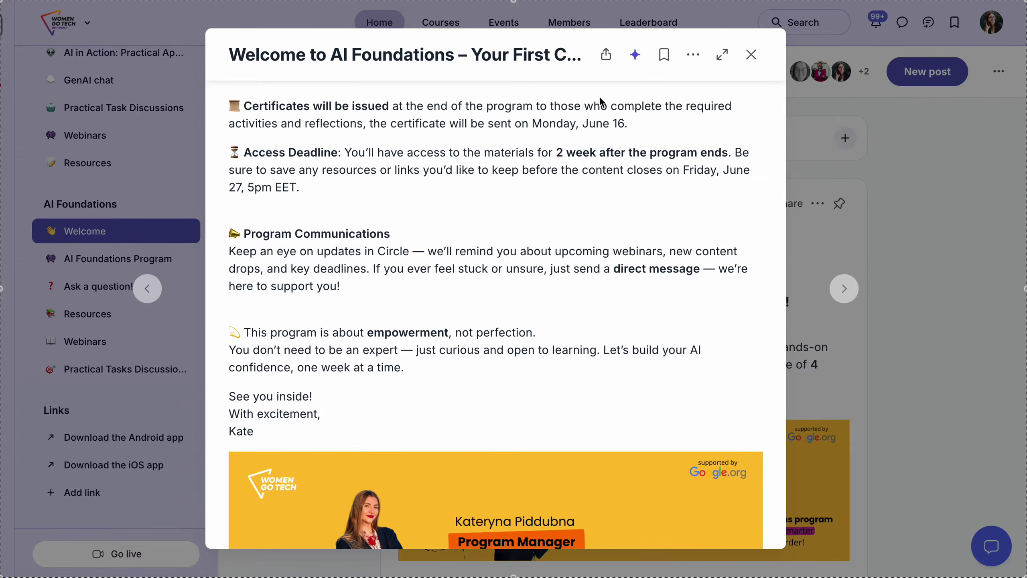
{"action": "scroll", "coordinate": [455, 184], "scroll_direction": "down", "scroll_amount": 1}
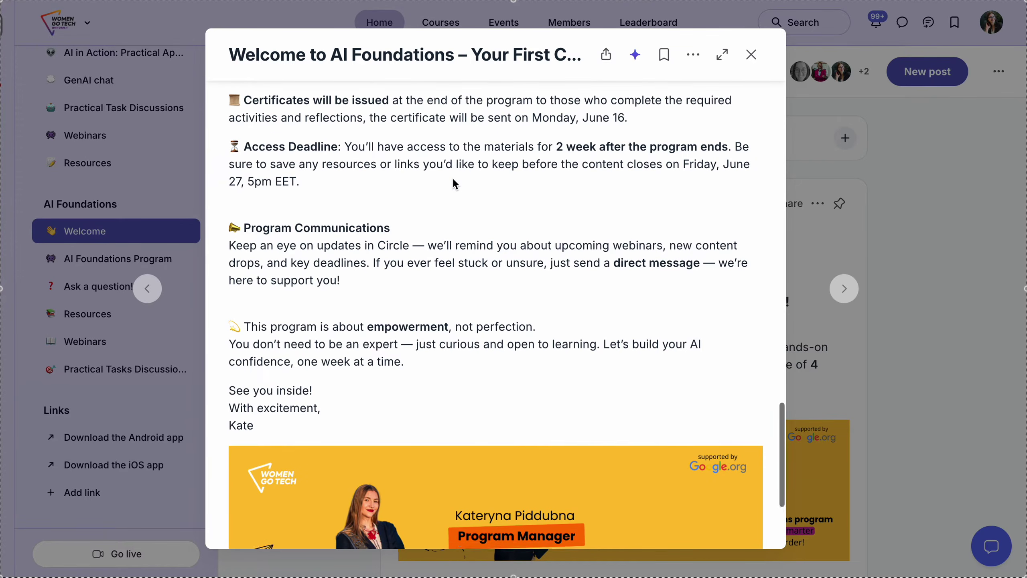
{"action": "scroll", "coordinate": [455, 184], "scroll_direction": "down", "scroll_amount": 4}
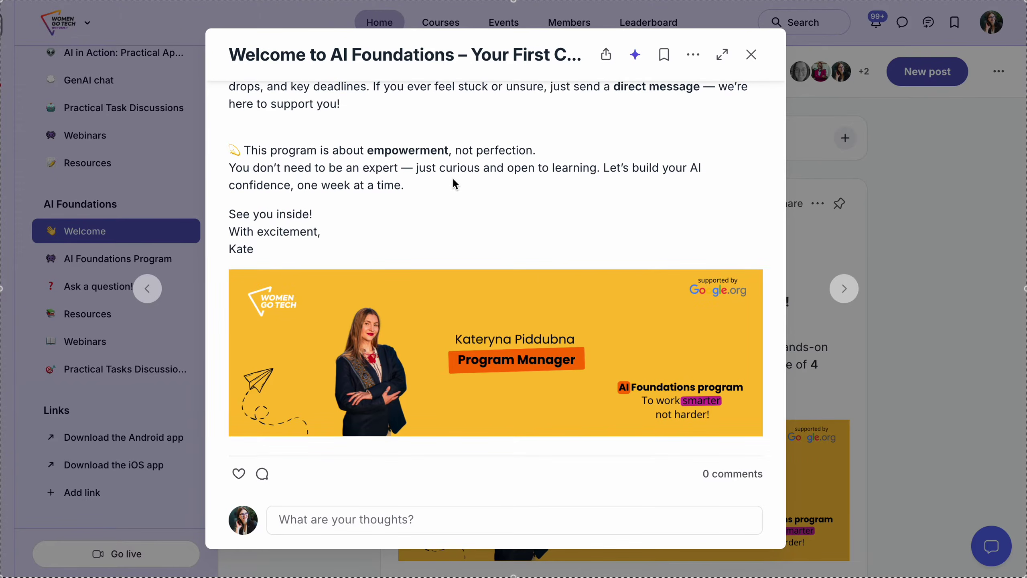
{"action": "scroll", "coordinate": [526, 132], "scroll_direction": "up", "scroll_amount": 15}
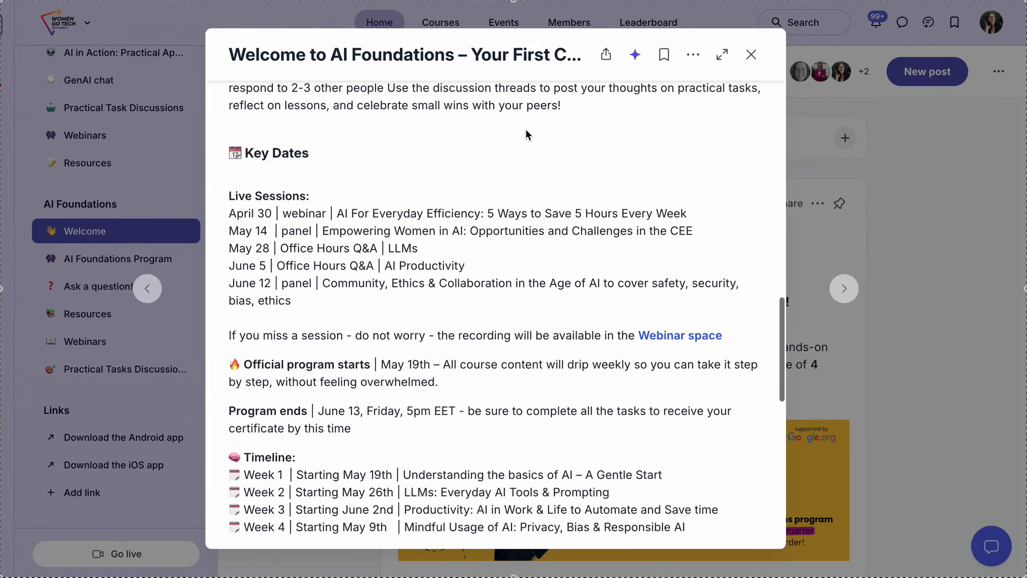
{"action": "scroll", "coordinate": [525, 129], "scroll_direction": "up", "scroll_amount": 3}
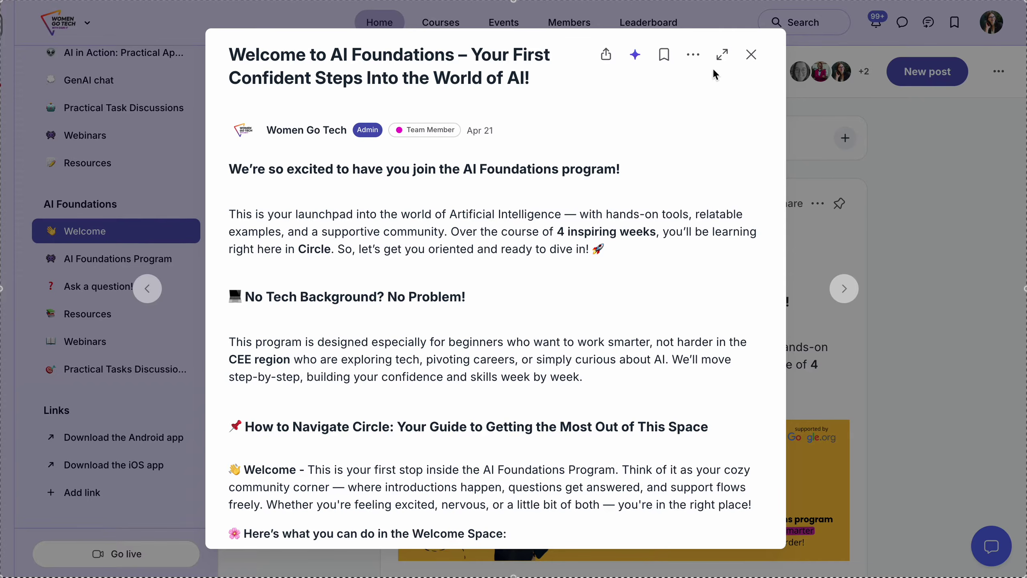
{"action": "left_click", "coordinate": [751, 54]}
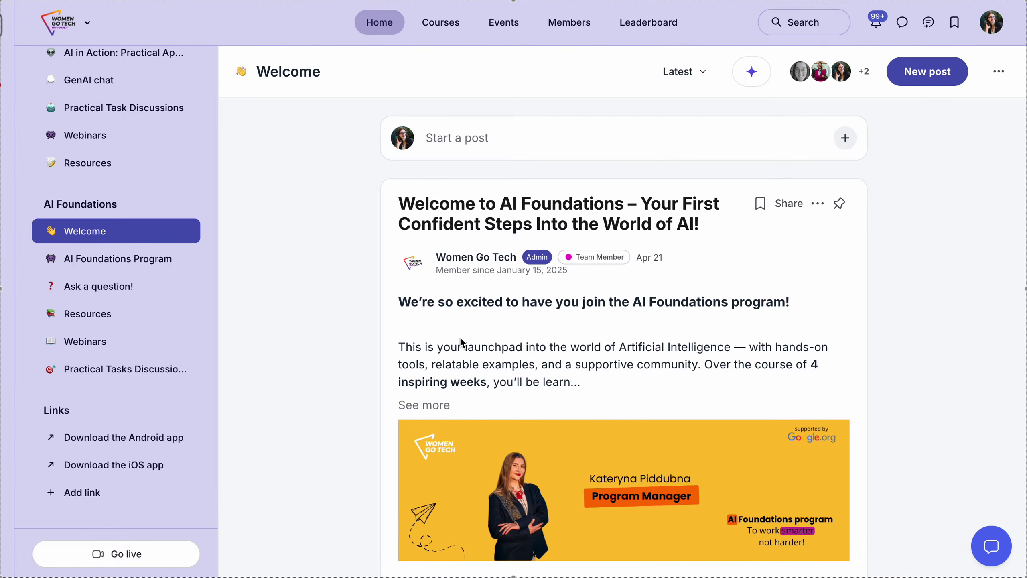
- Draft a Welcome space post with a self-introduction title and the body "I'm here to learn about AI...", and discard it unpublished
{"action": "scroll", "coordinate": [461, 341], "scroll_direction": "up", "scroll_amount": 2}
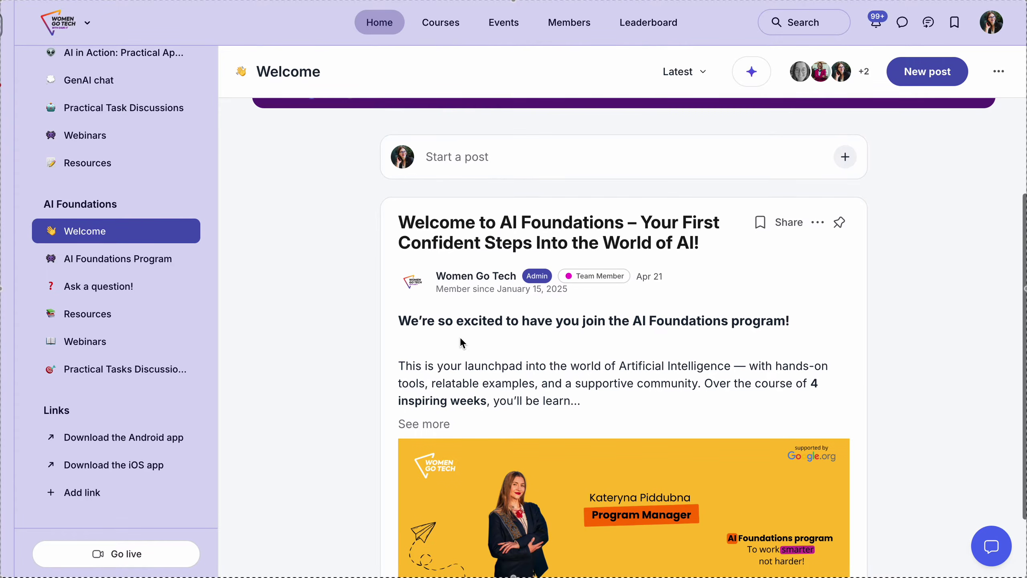
{"action": "scroll", "coordinate": [460, 336], "scroll_direction": "up", "scroll_amount": 4}
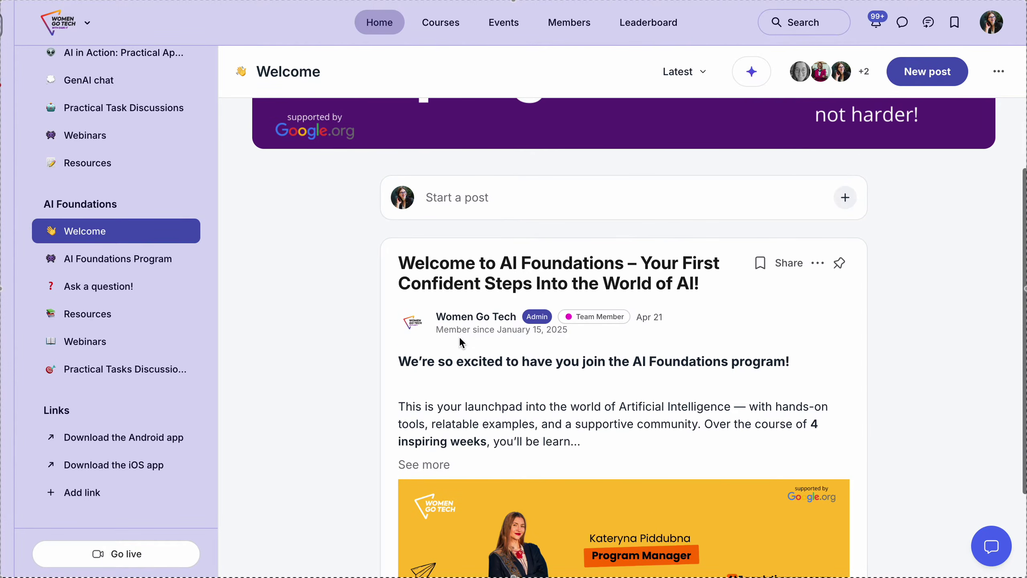
{"action": "left_click", "coordinate": [491, 270]}
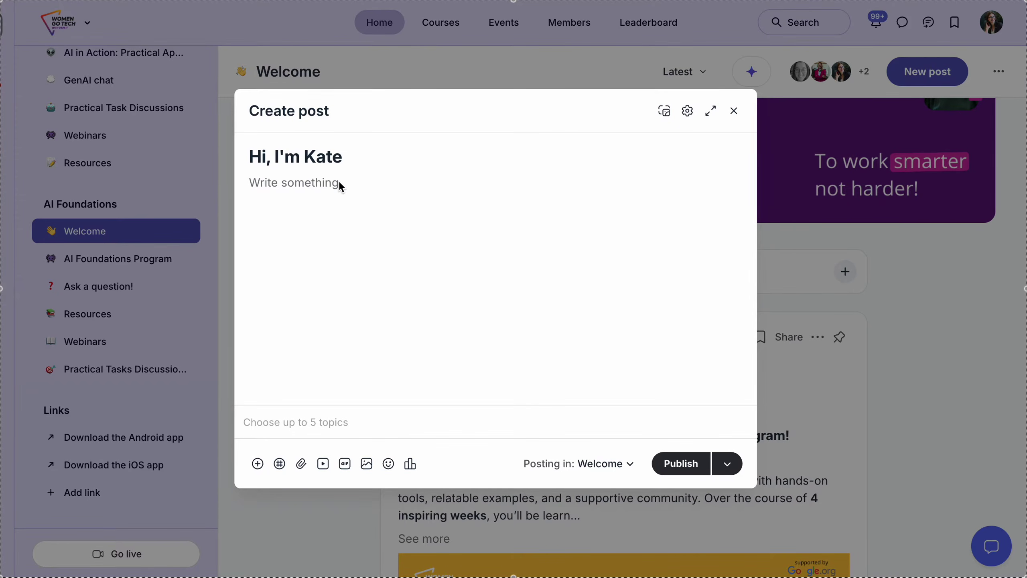
{"action": "type", "text": "I'm here to learn about AI..."}
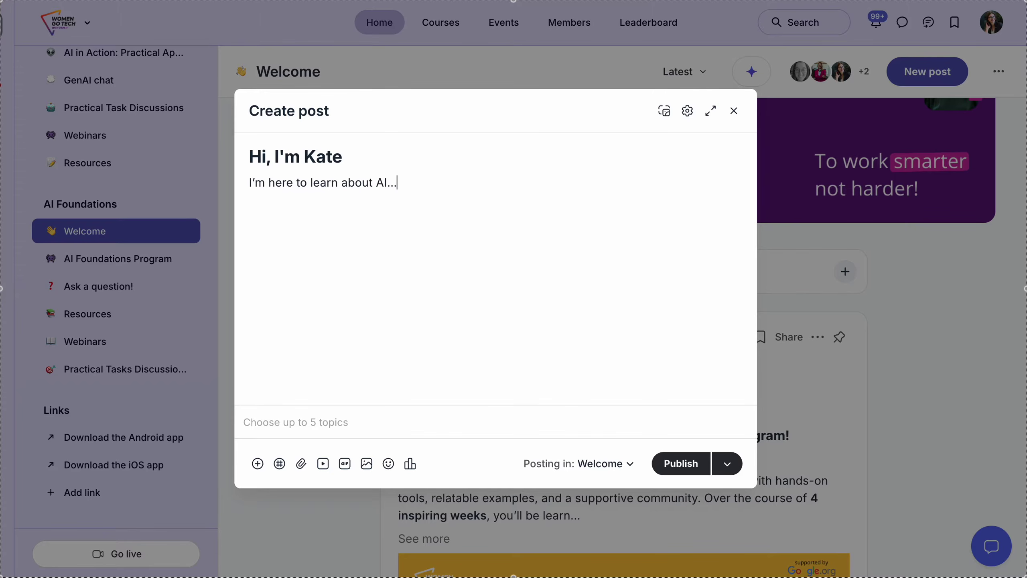
{"action": "left_click", "coordinate": [734, 112]}
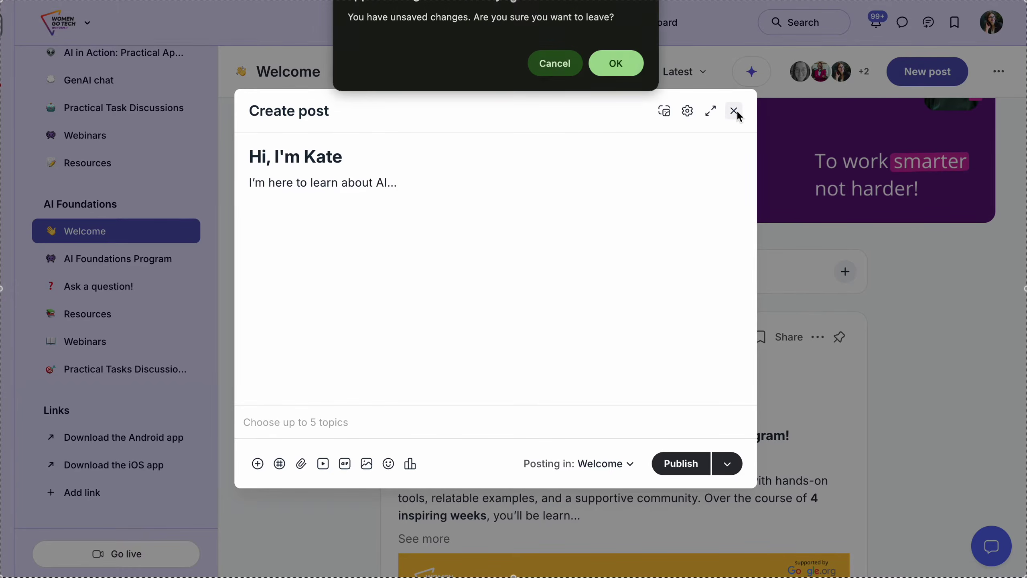
{"action": "left_click", "coordinate": [615, 68]}
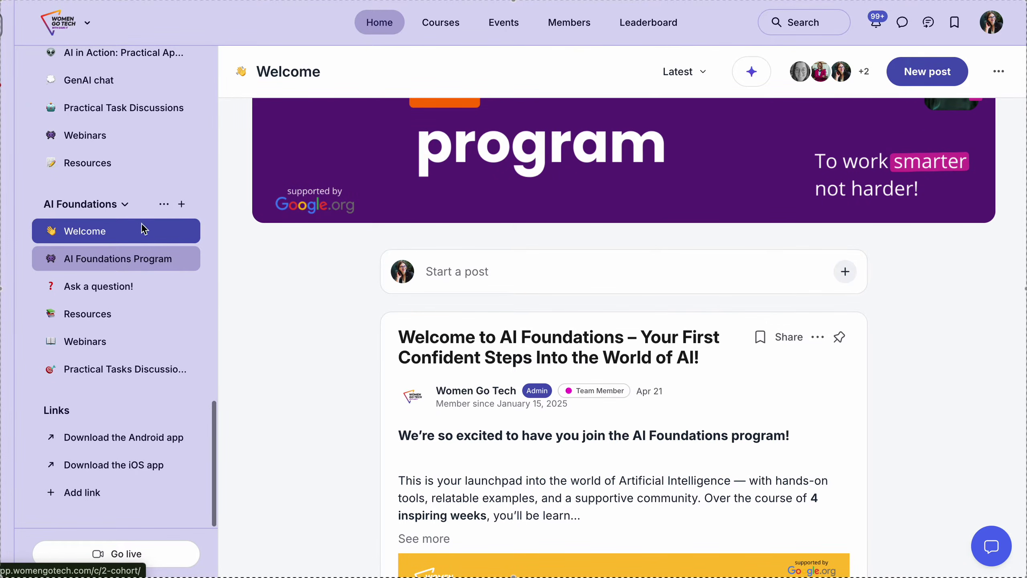
- Open the AI Foundations Program course and look over its progress section and full list of sections and lessons
{"action": "left_click", "coordinate": [124, 257]}
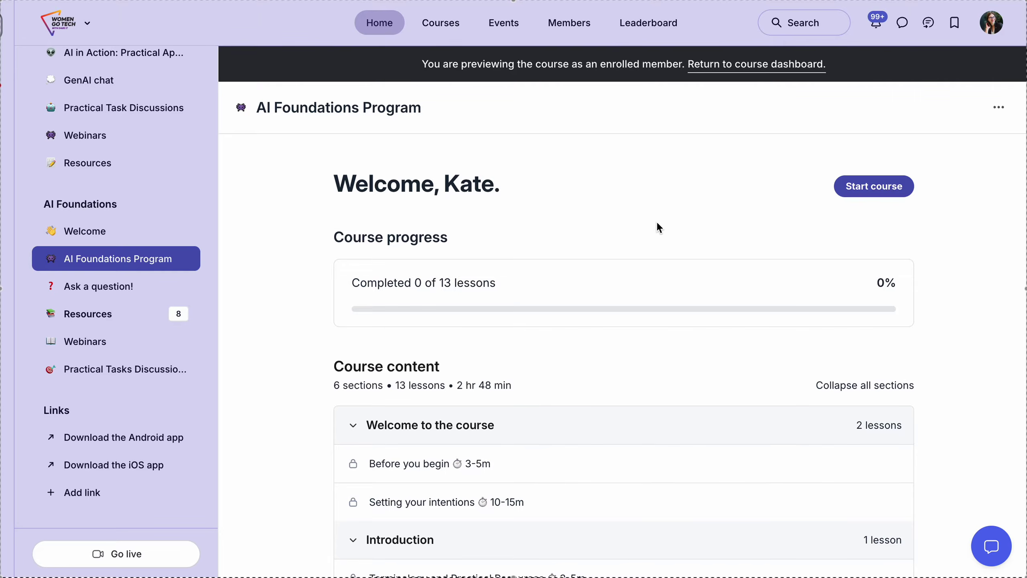
{"action": "scroll", "coordinate": [657, 223], "scroll_direction": "down", "scroll_amount": 4}
{"action": "scroll", "coordinate": [655, 220], "scroll_direction": "down", "scroll_amount": 6}
{"action": "scroll", "coordinate": [656, 220], "scroll_direction": "up", "scroll_amount": 10}
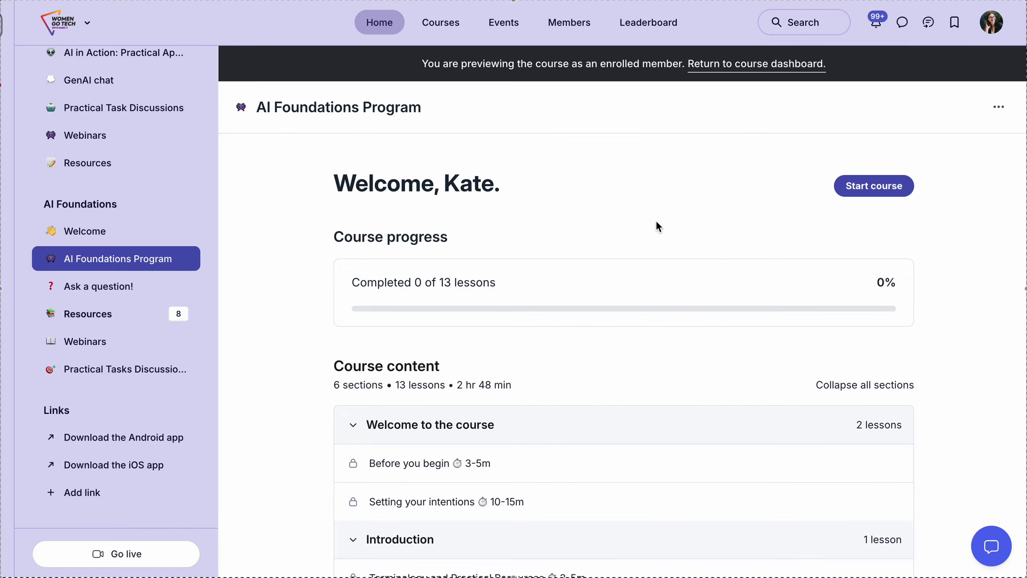
{"action": "scroll", "coordinate": [655, 222], "scroll_direction": "down", "scroll_amount": 5}
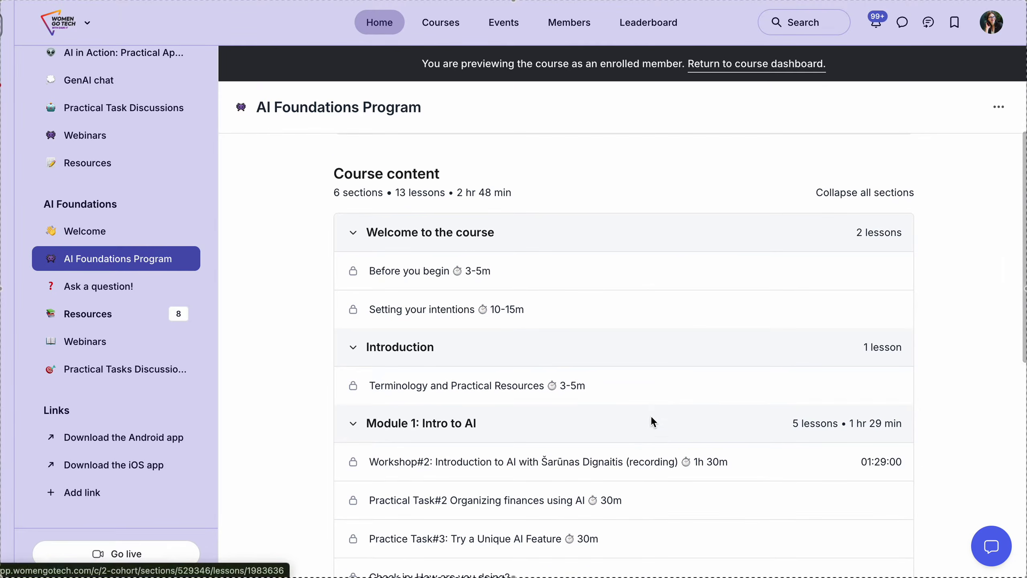
- Open Module 1's Workshop#2 recording lesson, enable its released preview, and sample the video further in before pausing it
{"action": "left_click", "coordinate": [643, 466]}
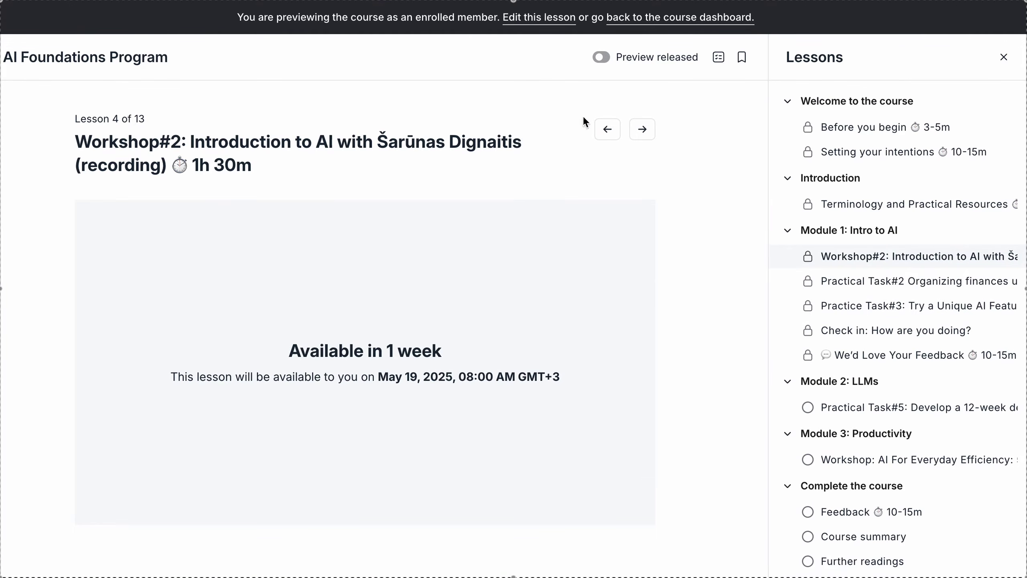
{"action": "left_click", "coordinate": [601, 57]}
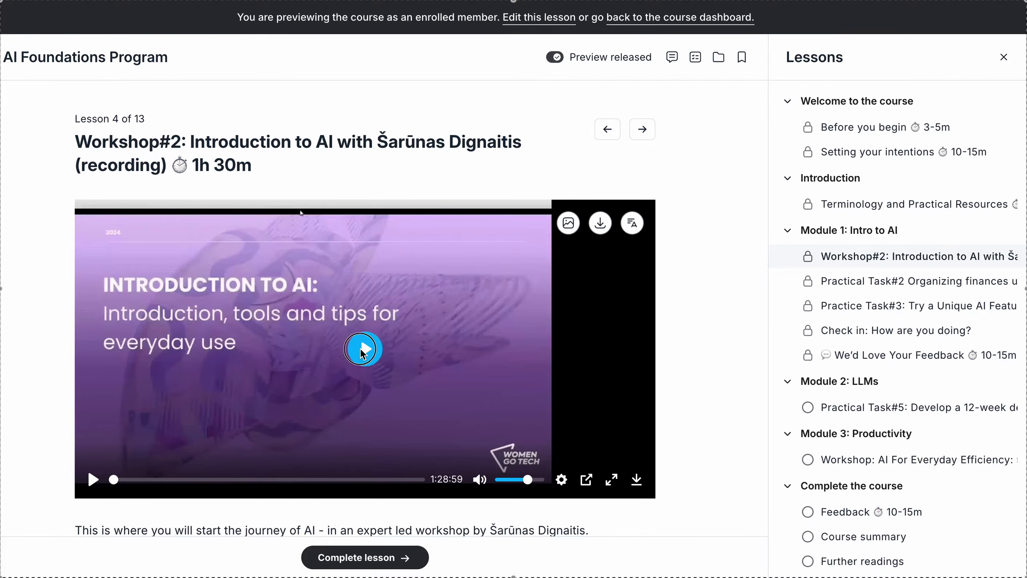
{"action": "left_click", "coordinate": [361, 350]}
{"action": "left_click", "coordinate": [144, 480]}
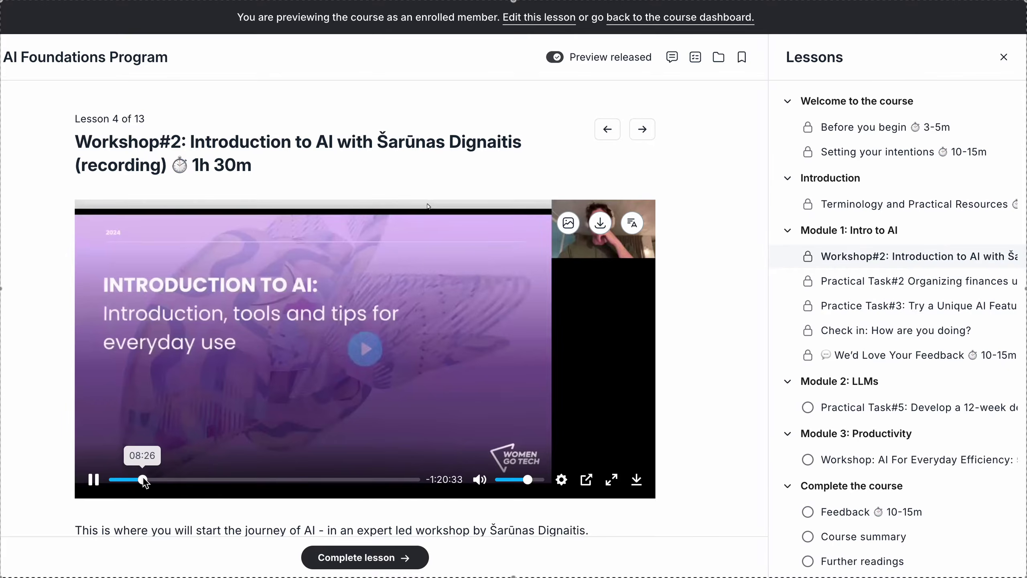
{"action": "left_click", "coordinate": [196, 480]}
{"action": "left_click", "coordinate": [93, 479]}
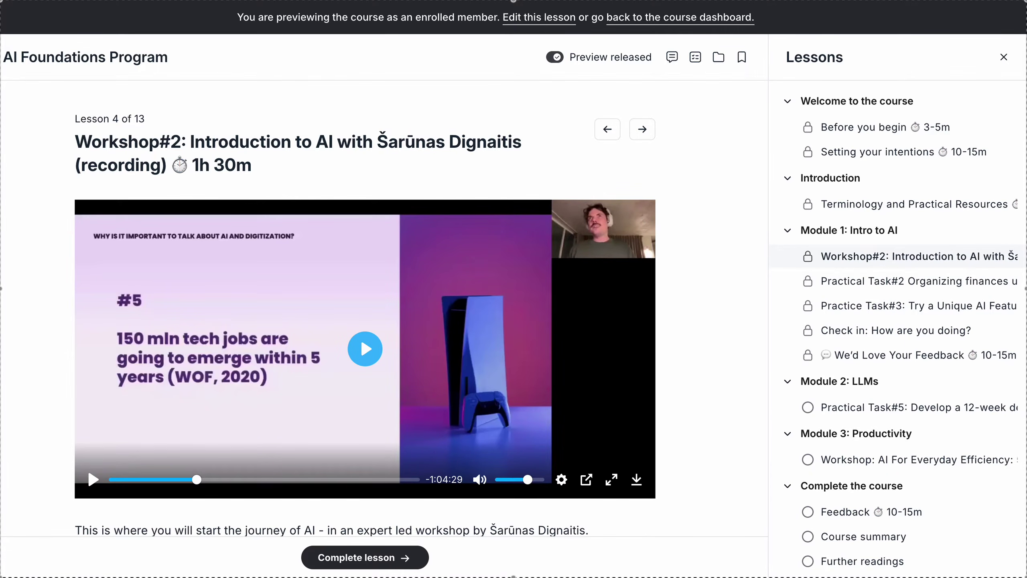
- Return to the community spaces and open the AI Foundations Ask a question! chat at its message field
{"action": "key", "text": "ctrl+shift+Tab"}
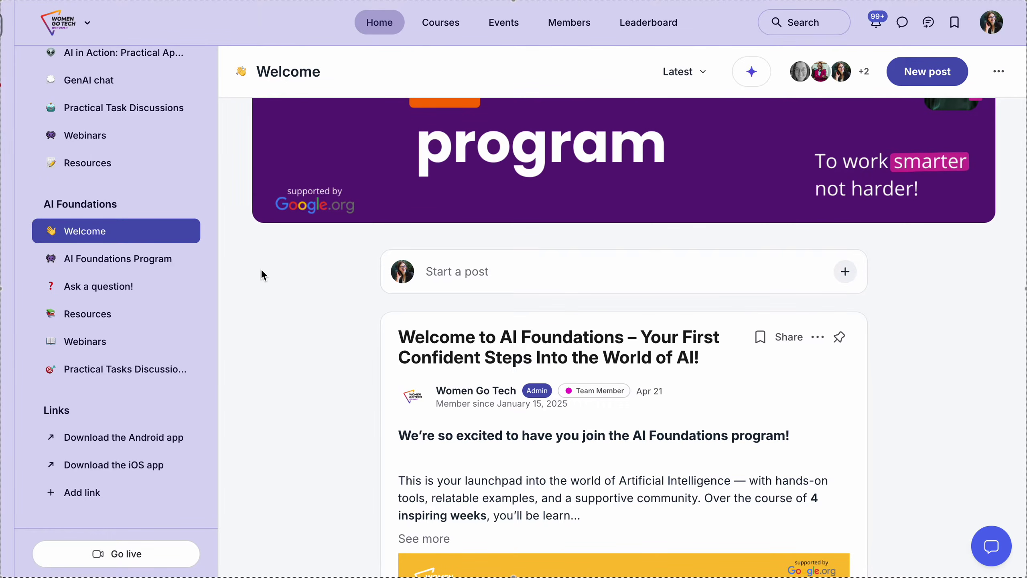
{"action": "left_click", "coordinate": [104, 292]}
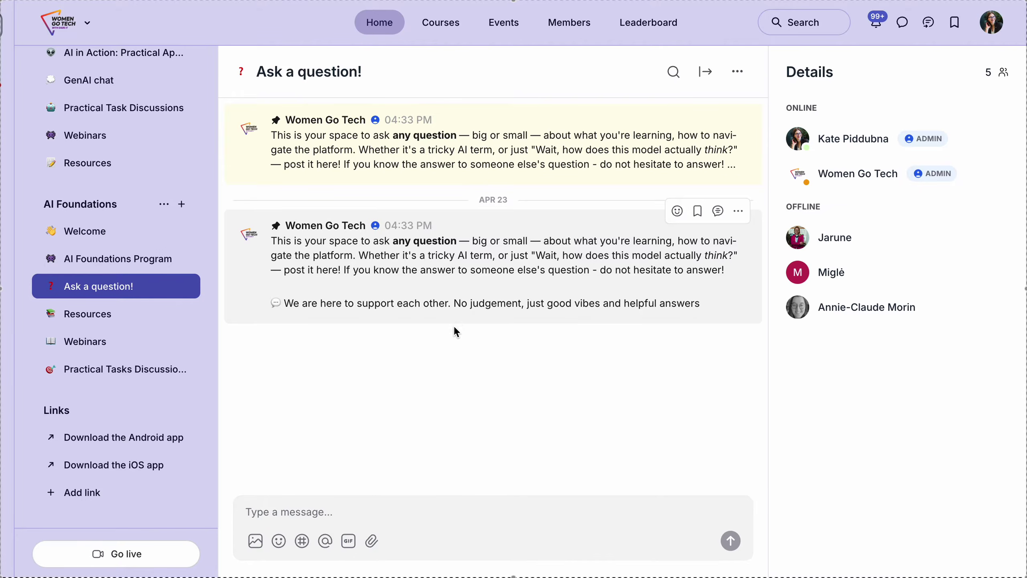
{"action": "left_click", "coordinate": [409, 536]}
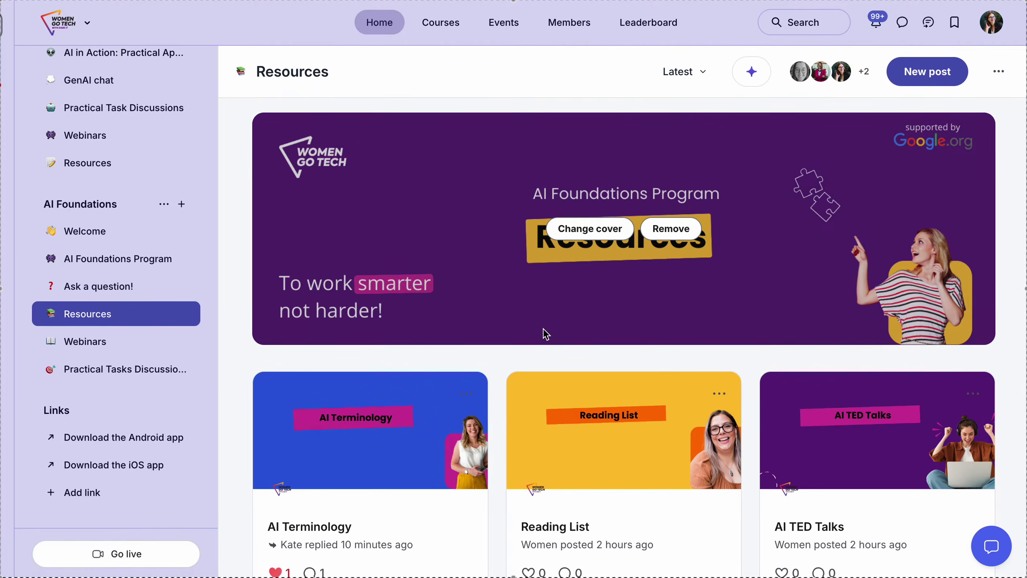
- Open the AI Foundations Resources space and look through its cards, from AI Terminology to Fundamentals of Effective Prompting
{"action": "scroll", "coordinate": [652, 411], "scroll_direction": "down", "scroll_amount": 3}
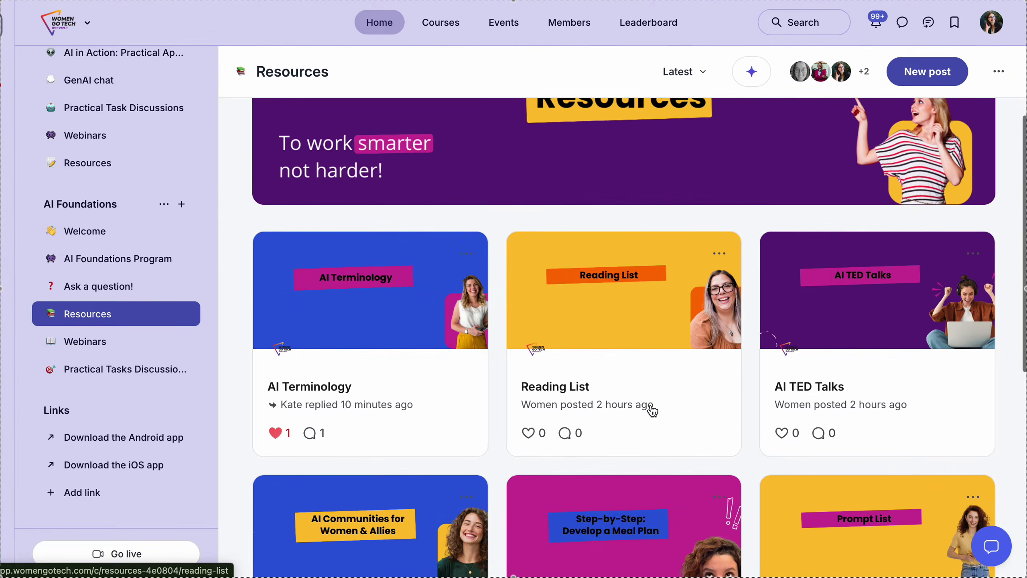
{"action": "scroll", "coordinate": [652, 411], "scroll_direction": "down", "scroll_amount": 2}
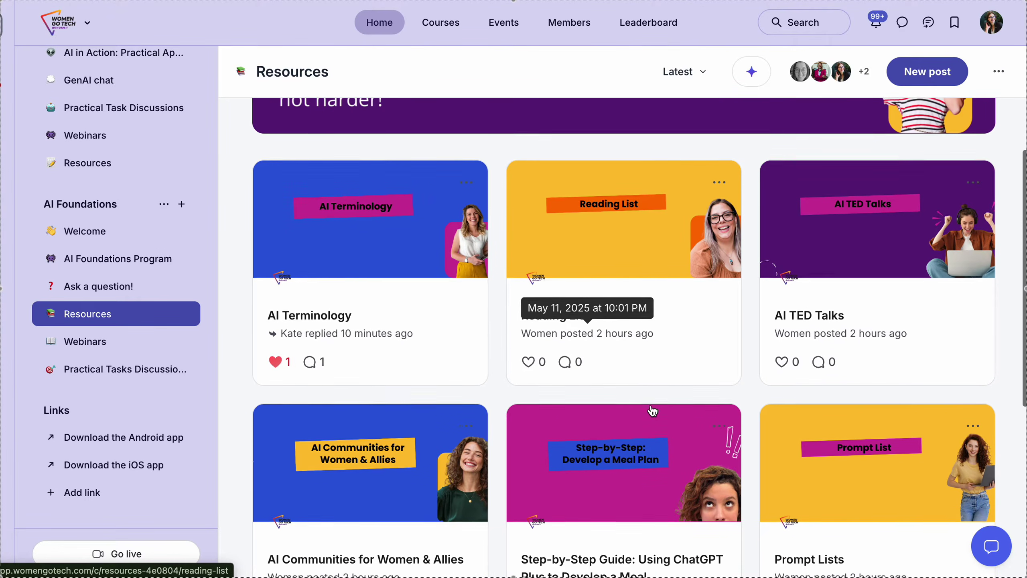
{"action": "scroll", "coordinate": [652, 411], "scroll_direction": "down", "scroll_amount": 3}
{"action": "scroll", "coordinate": [652, 411], "scroll_direction": "down", "scroll_amount": 4}
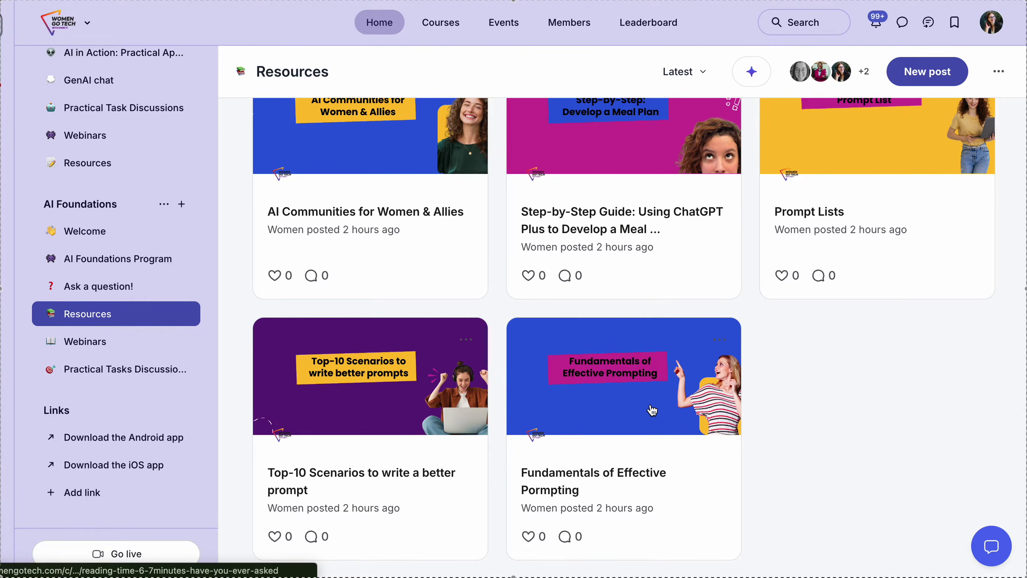
{"action": "scroll", "coordinate": [652, 410], "scroll_direction": "up", "scroll_amount": 8}
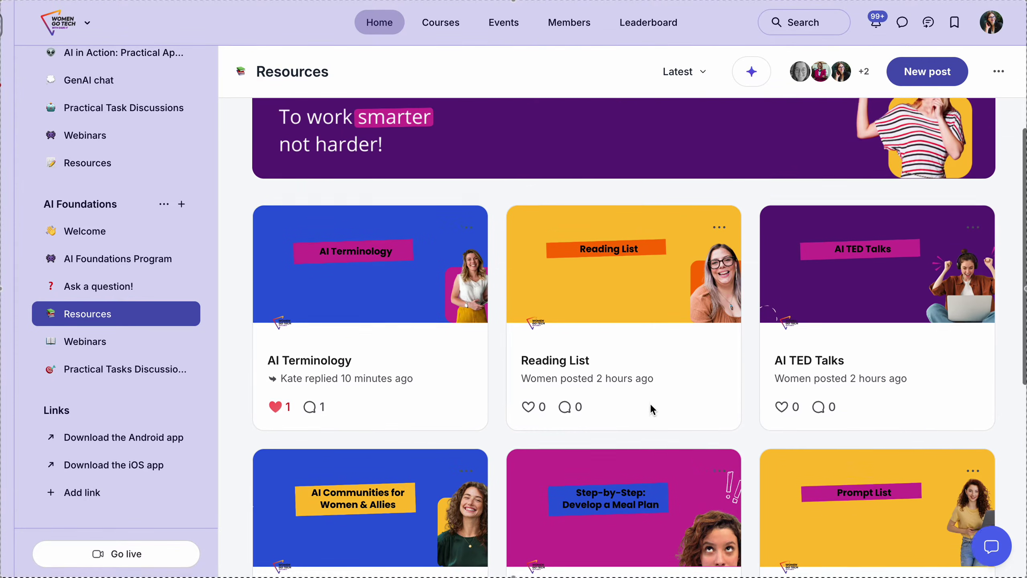
{"action": "scroll", "coordinate": [650, 403], "scroll_direction": "down", "scroll_amount": 3}
{"action": "scroll", "coordinate": [649, 403], "scroll_direction": "up", "scroll_amount": 4}
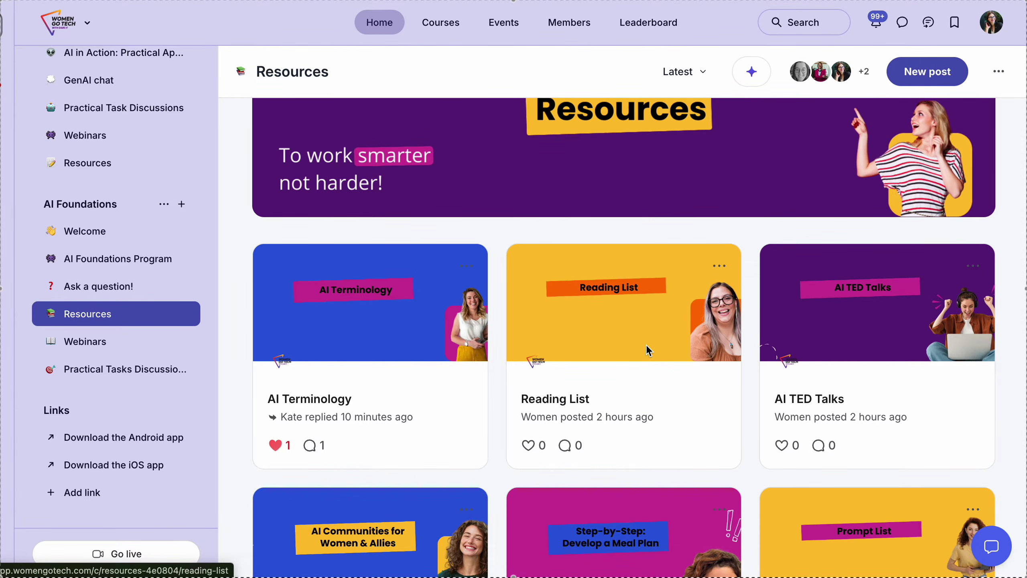
- Open the Reading List resource, go through its links, and like the post
{"action": "left_click", "coordinate": [627, 323]}
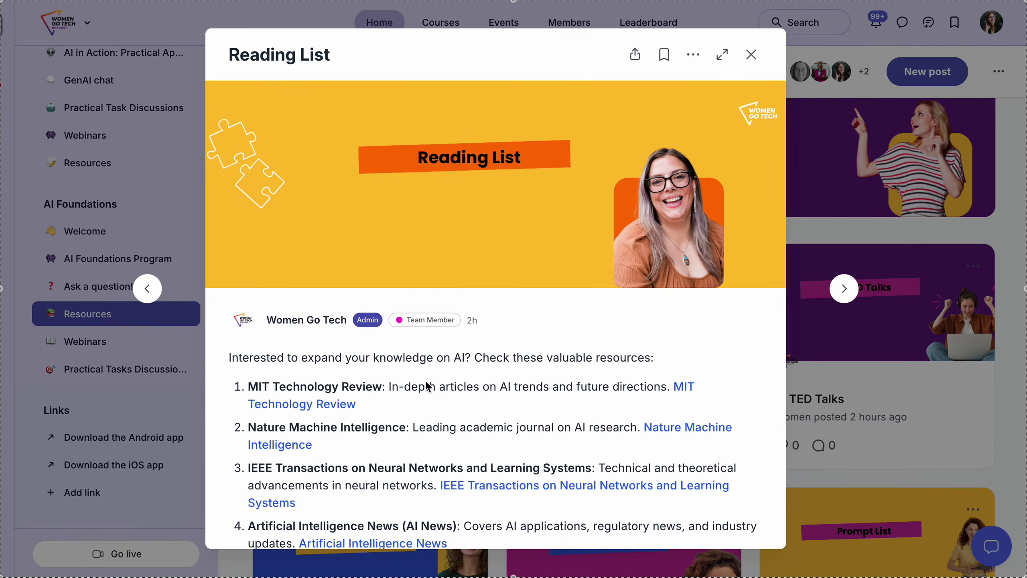
{"action": "scroll", "coordinate": [426, 381], "scroll_direction": "down", "scroll_amount": 10}
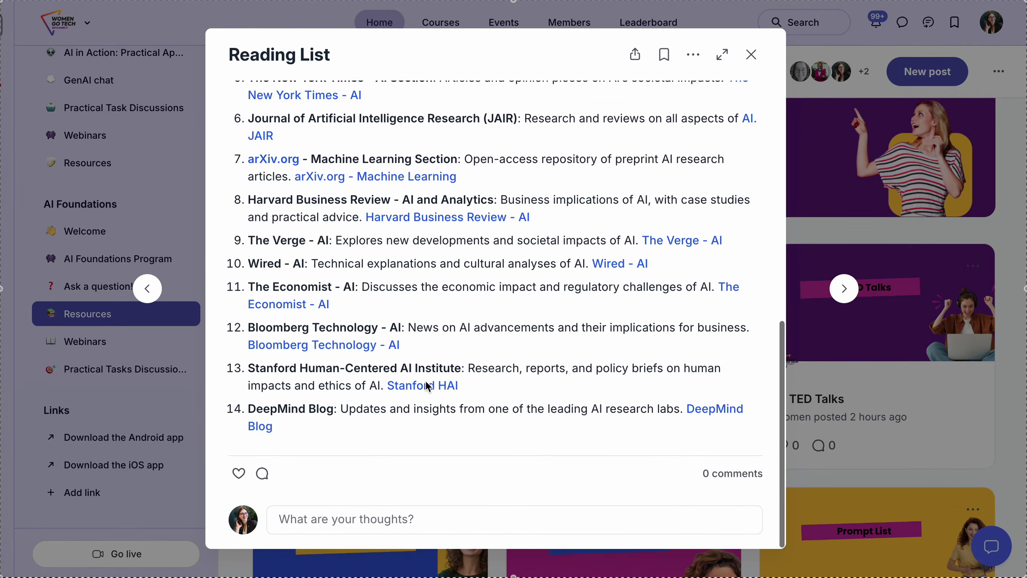
{"action": "left_click", "coordinate": [238, 474]}
- Post the comment "Nice reading list" on the Reading List resource and close it
{"action": "left_click", "coordinate": [263, 474]}
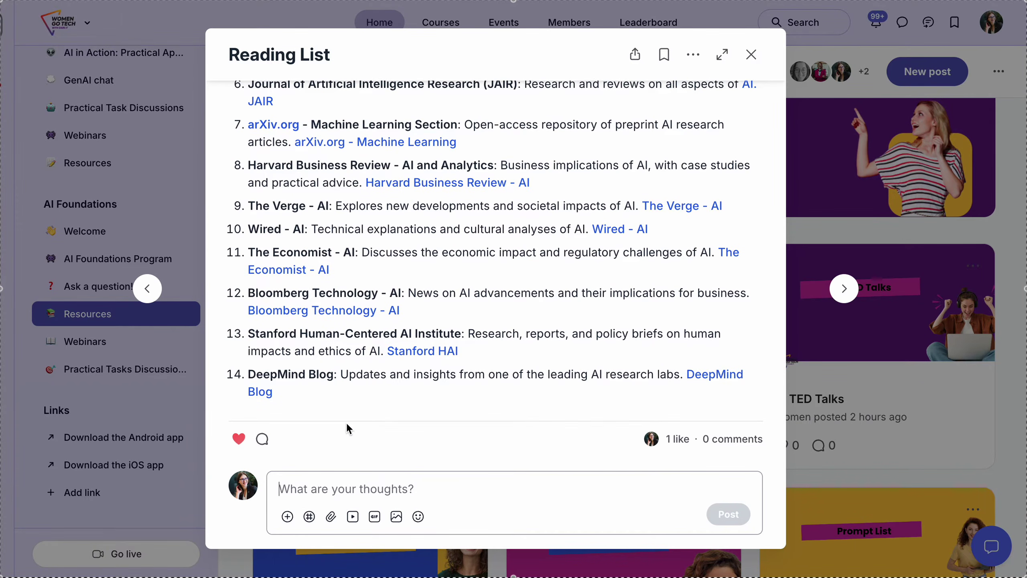
{"action": "type", "text": "Nice reading list"}
{"action": "key", "text": "Return"}
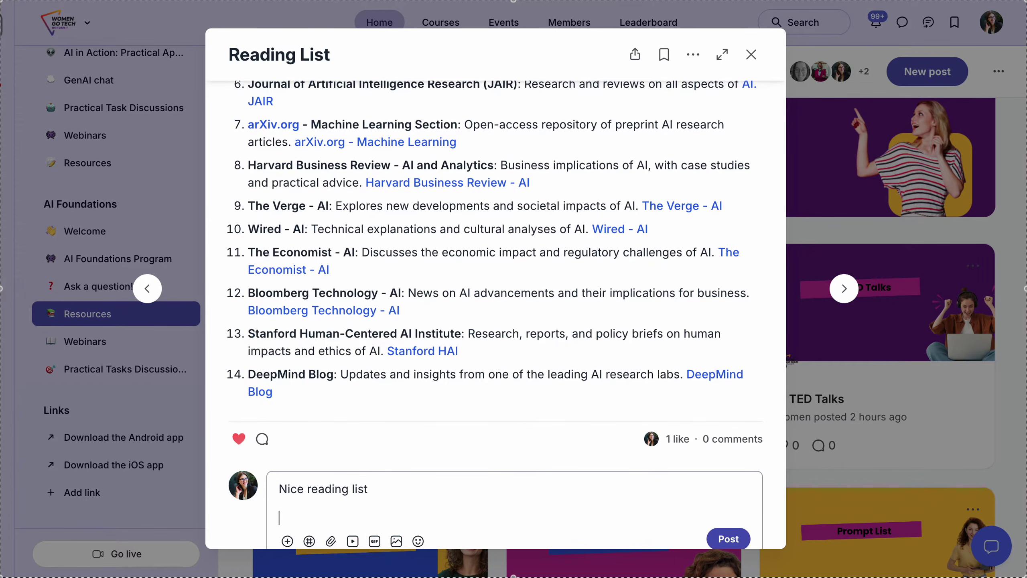
{"action": "left_click", "coordinate": [729, 539]}
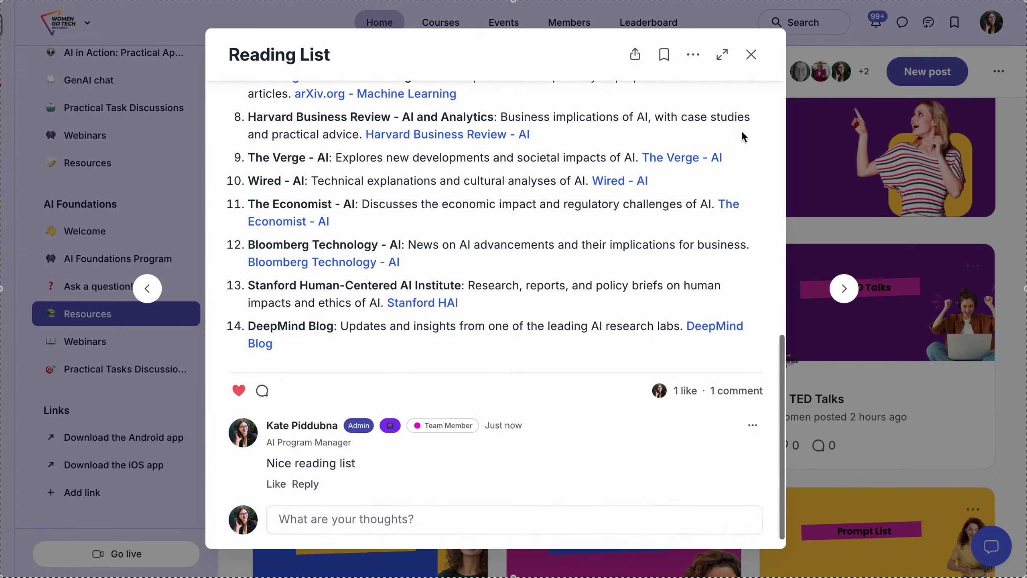
{"action": "left_click", "coordinate": [750, 56]}
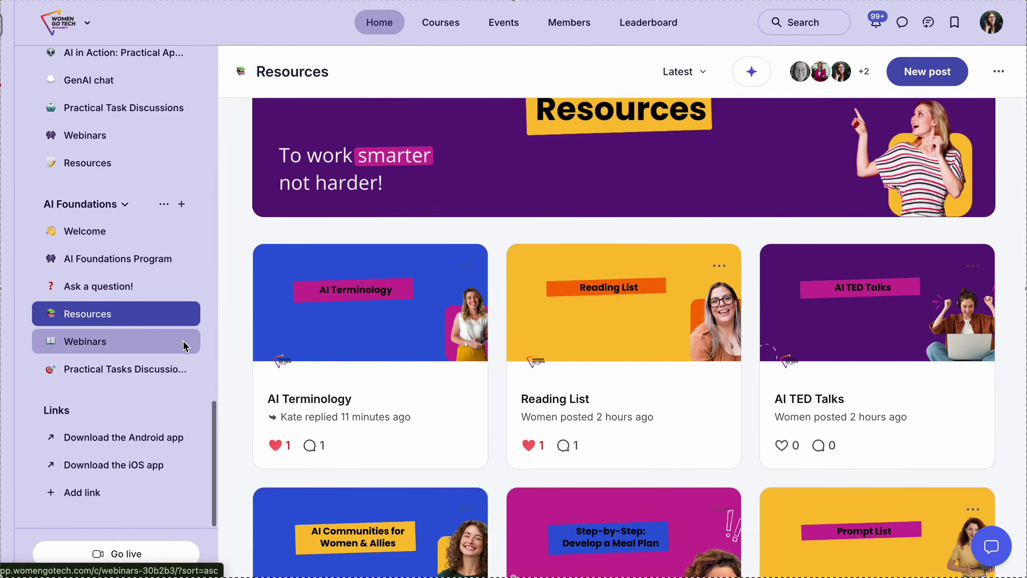
- Open the AI Foundations Webinars space and review the next event, Empowering Women in AI
{"action": "left_click", "coordinate": [81, 341]}
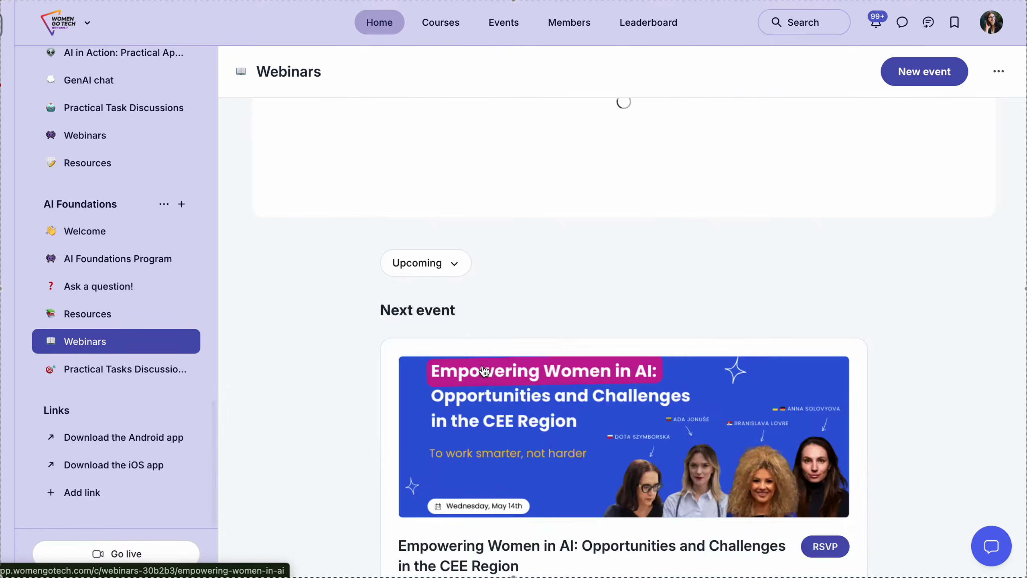
{"action": "scroll", "coordinate": [484, 371], "scroll_direction": "down", "scroll_amount": 3}
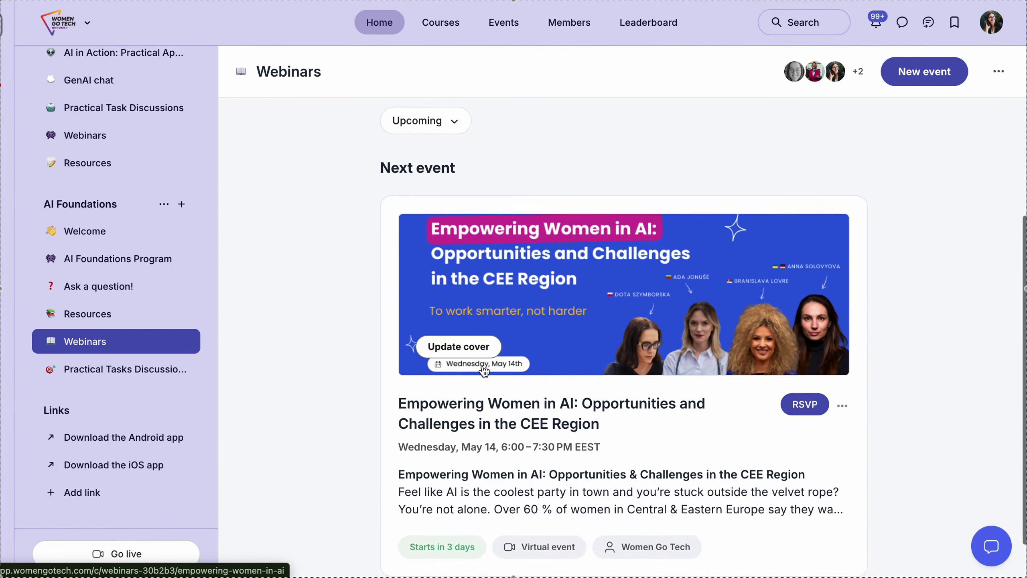
{"action": "scroll", "coordinate": [484, 371], "scroll_direction": "up", "scroll_amount": 2}
{"action": "scroll", "coordinate": [484, 371], "scroll_direction": "down", "scroll_amount": 4}
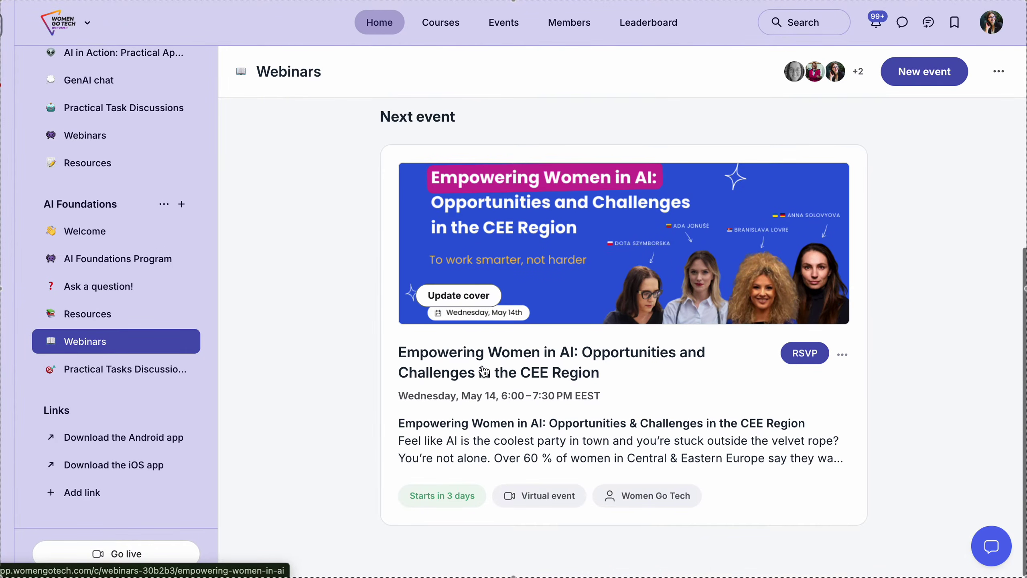
{"action": "scroll", "coordinate": [300, 303], "scroll_direction": "up", "scroll_amount": 1}
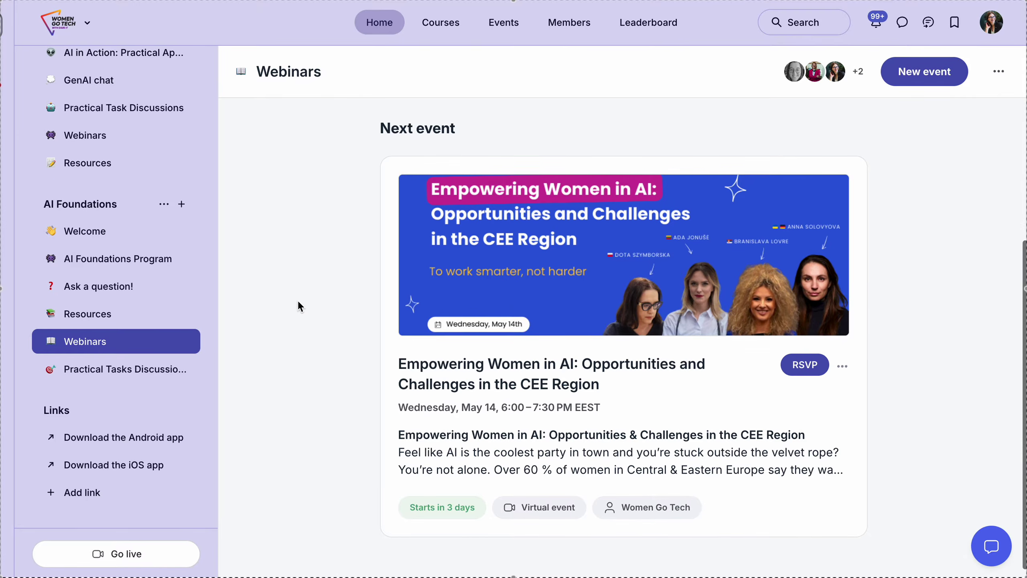
{"action": "scroll", "coordinate": [300, 306], "scroll_direction": "up", "scroll_amount": 3}
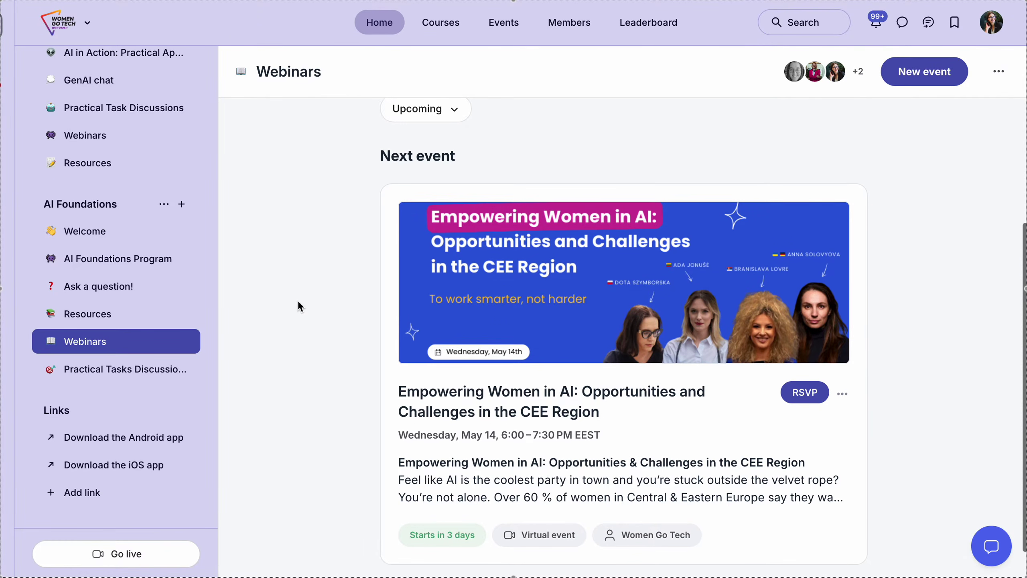
- Filter the webinars to past events and briefly play the AI For Everyday Efficiency webinar recording from its comments
{"action": "left_click", "coordinate": [442, 214]}
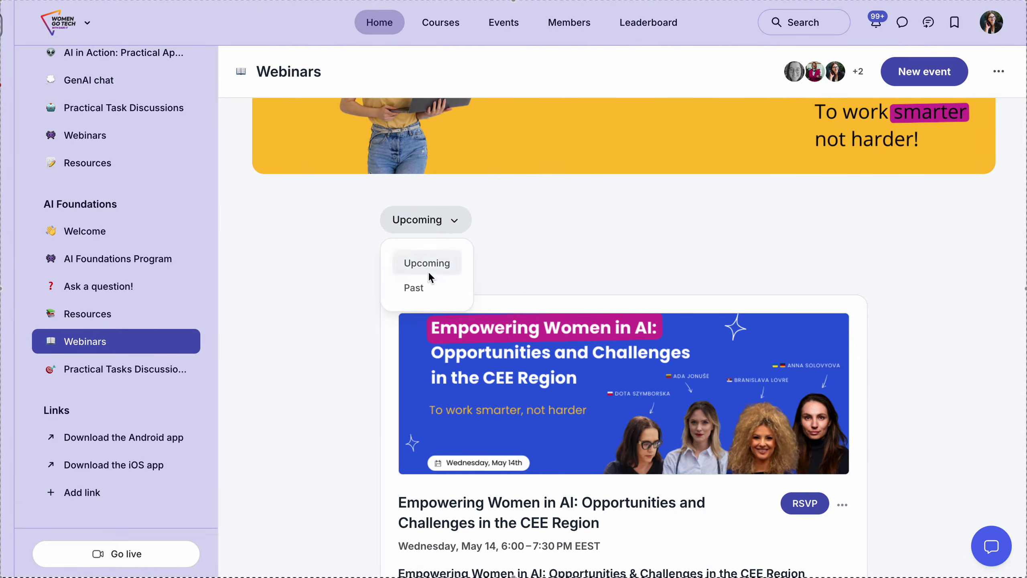
{"action": "left_click", "coordinate": [418, 288]}
{"action": "mouse_move", "coordinate": [469, 465]}
{"action": "left_click", "coordinate": [481, 482]}
{"action": "scroll", "coordinate": [522, 336], "scroll_direction": "down", "scroll_amount": 10}
{"action": "scroll", "coordinate": [522, 336], "scroll_direction": "down", "scroll_amount": 10}
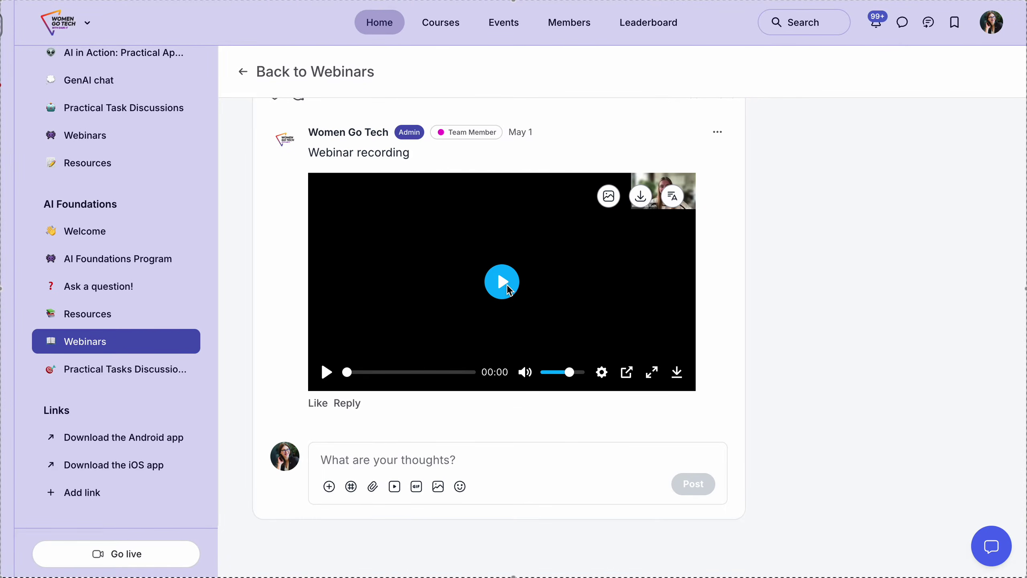
{"action": "left_click", "coordinate": [497, 284]}
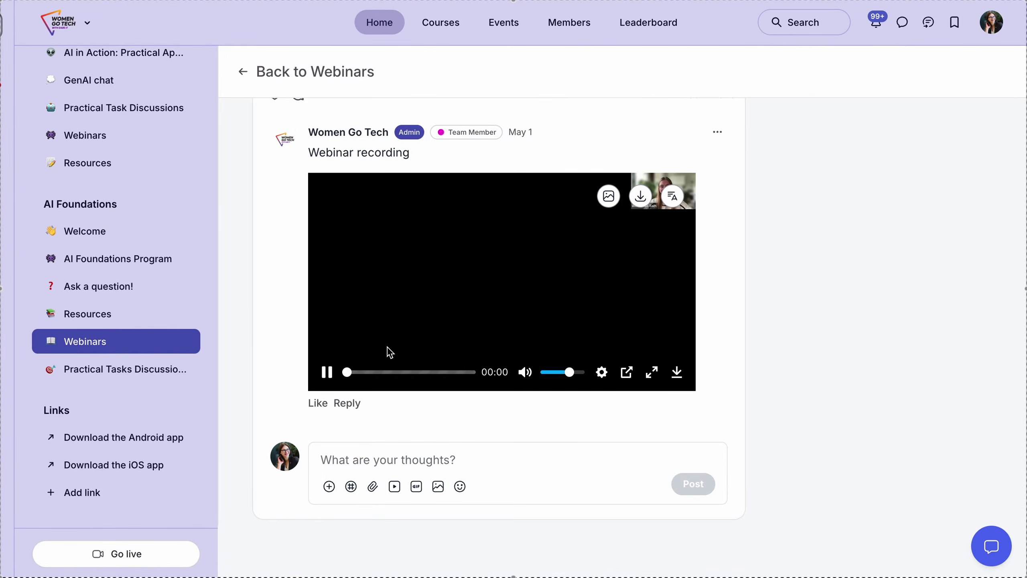
{"action": "left_click", "coordinate": [327, 375]}
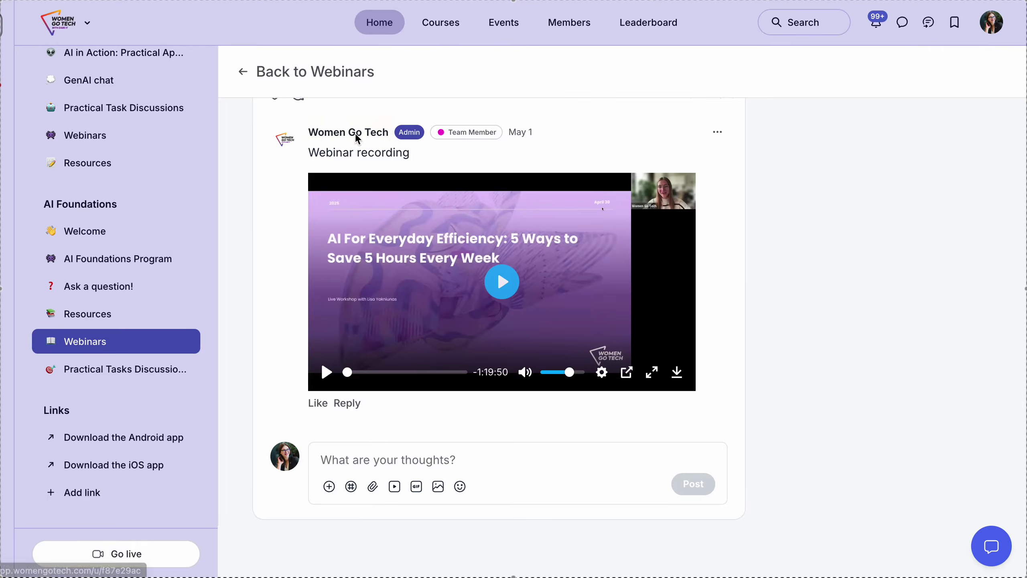
- Visit the AI Foundations Practical Tasks Discussions space, and copy the friendly budgeting coach prompt from the Practical Task#2 lesson
{"action": "left_click", "coordinate": [124, 373]}
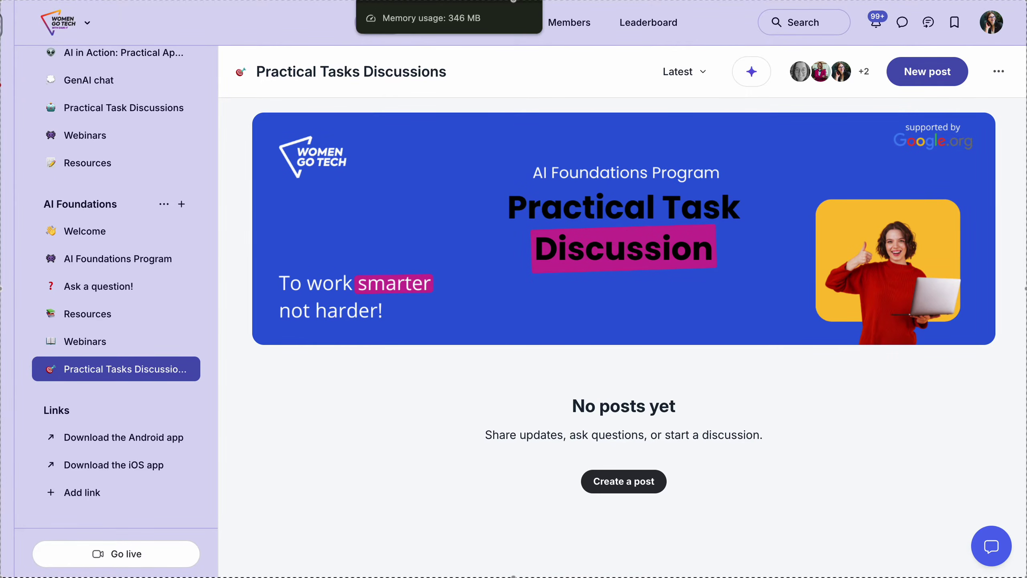
{"action": "mouse_move", "coordinate": [362, 143]}
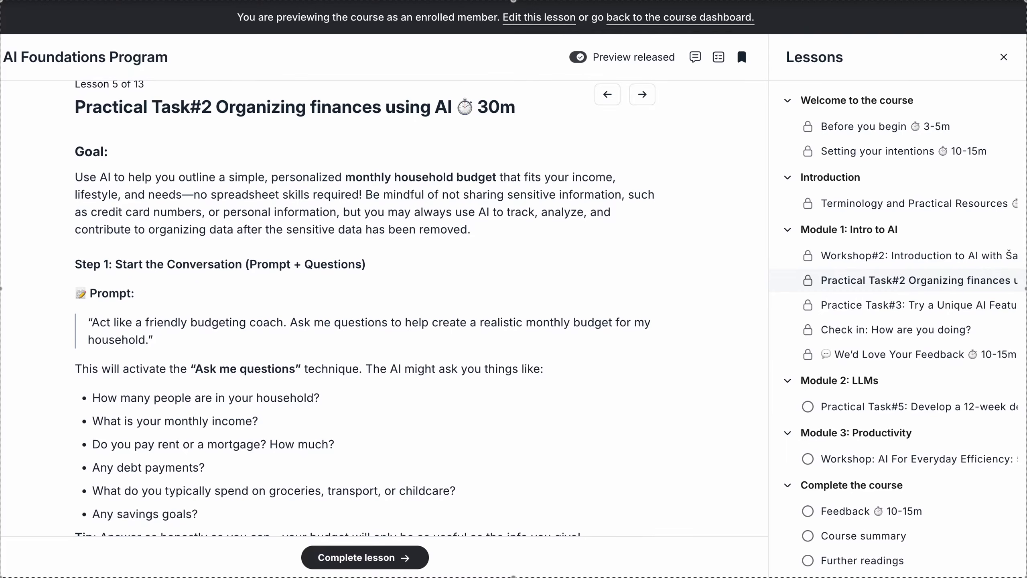
{"action": "left_click_drag", "start_coordinate": [75, 107], "coordinate": [400, 111]}
{"action": "left_click", "coordinate": [442, 115]}
{"action": "scroll", "coordinate": [233, 244], "scroll_direction": "down", "scroll_amount": 1}
{"action": "left_click_drag", "start_coordinate": [145, 316], "coordinate": [93, 298]}
{"action": "key", "text": "super+c"}
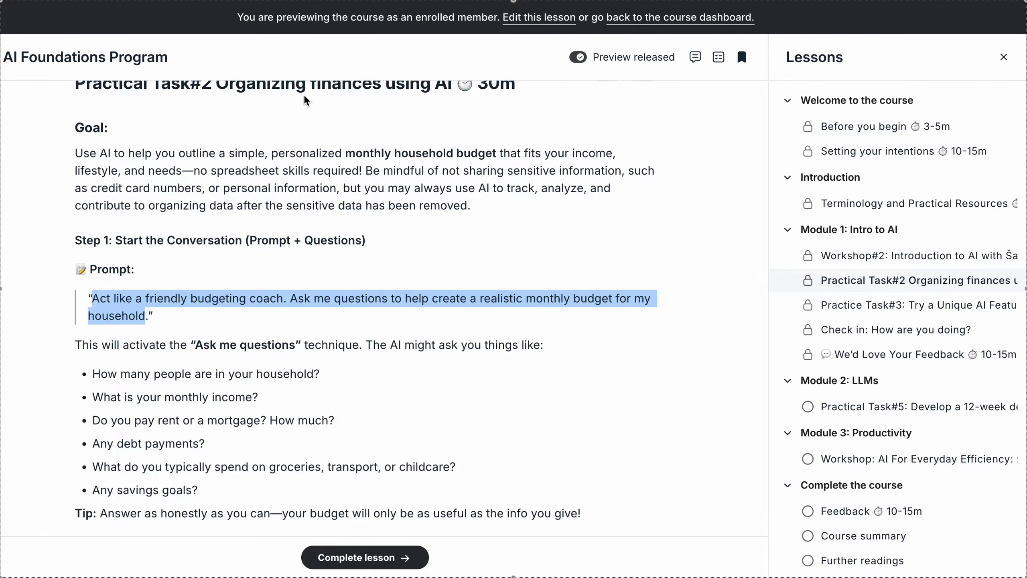
- Switch to ChatGPT and submit the copied budgeting coach prompt in a new chat
{"action": "key", "text": "super+Tab"}
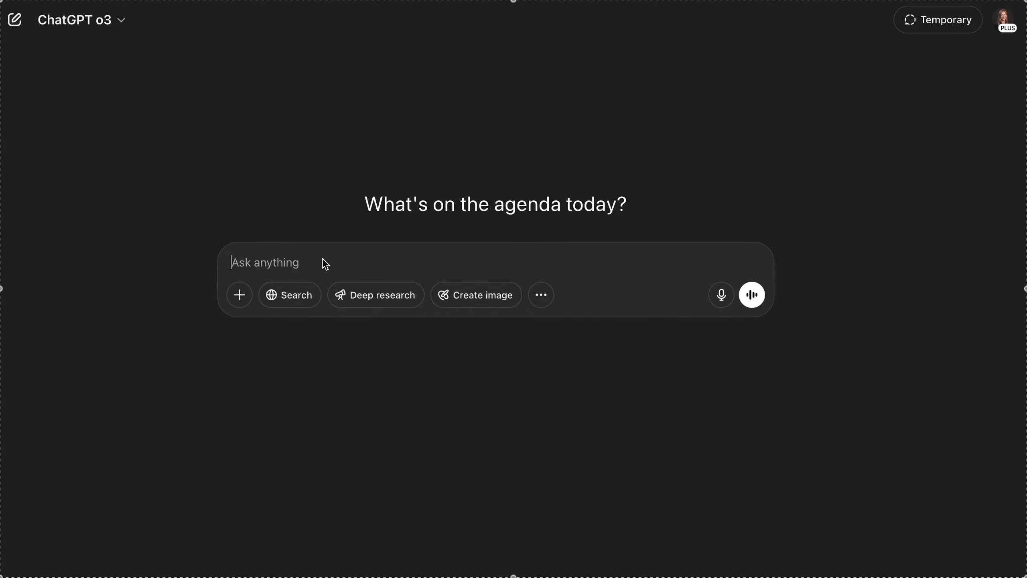
{"action": "key", "text": "super+v"}
{"action": "key", "text": "Return"}
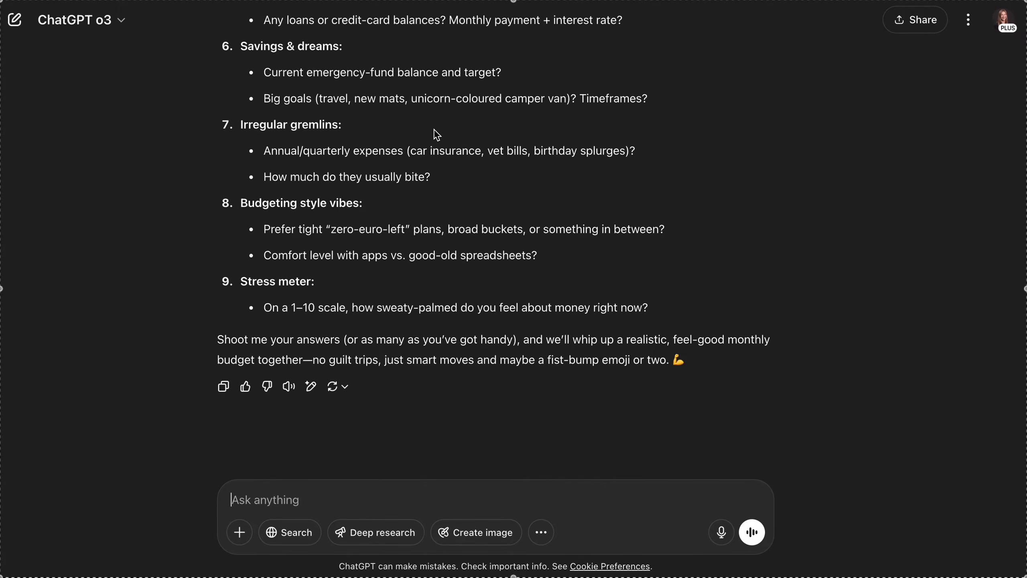
- Switch from ChatGPT back to the Women Go Tech community and return to the Practical Tasks Discussions space
{"action": "key", "text": "super+Tab"}
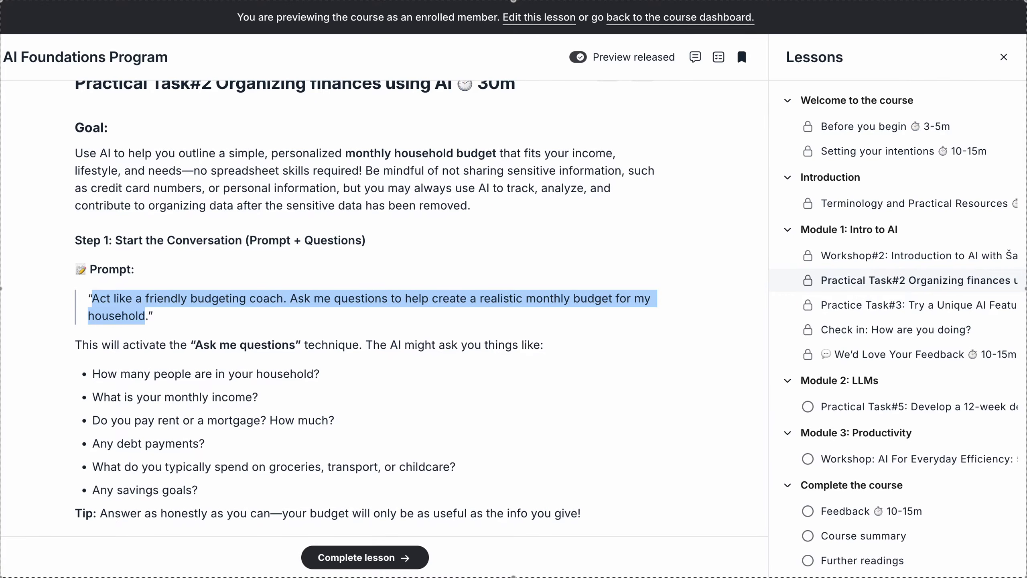
{"action": "key", "text": "super+bracketleft"}
{"action": "key", "text": "super+bracketleft"}
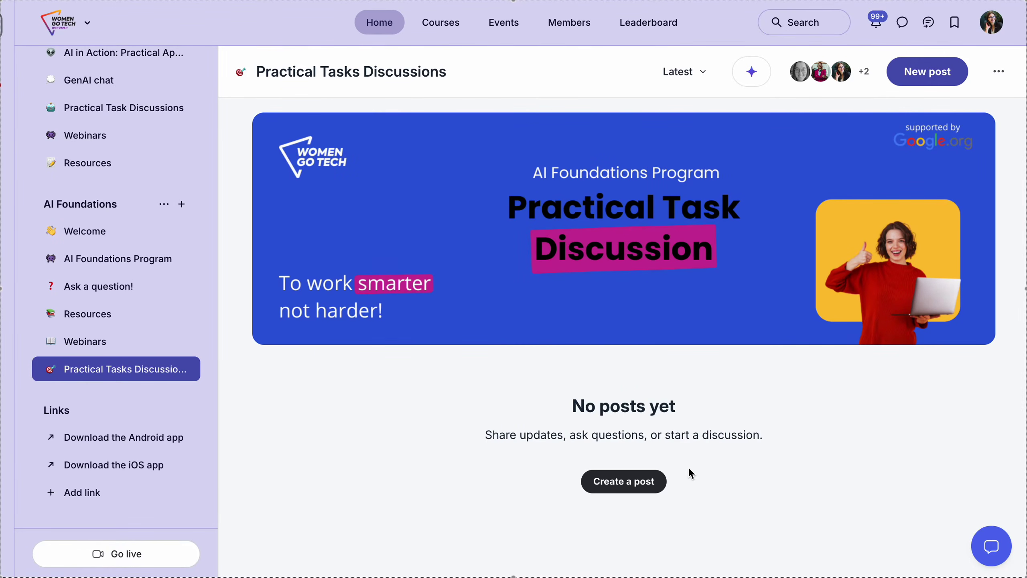
- Draft a post titled "Practical task#2" with the text "I learnt ...." in Practical Tasks Discussions and leave it unpublished
{"action": "left_click", "coordinate": [634, 486]}
{"action": "left_click_drag", "start_coordinate": [366, 155], "coordinate": [235, 155]}
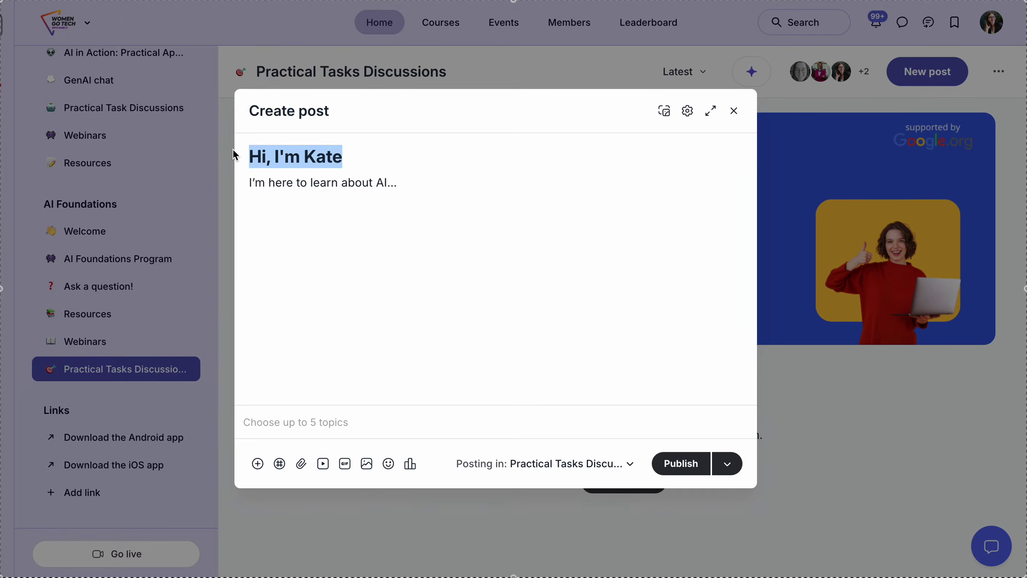
{"action": "type", "text": "Practical task#2"}
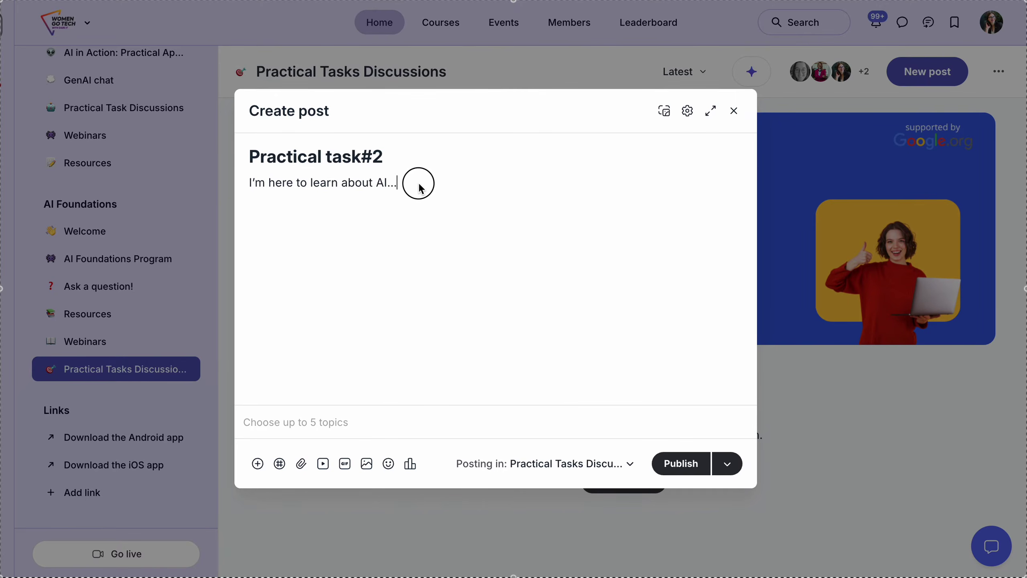
{"action": "left_click_drag", "start_coordinate": [417, 182], "coordinate": [235, 183]}
{"action": "type", "text": "I learnt ...."}
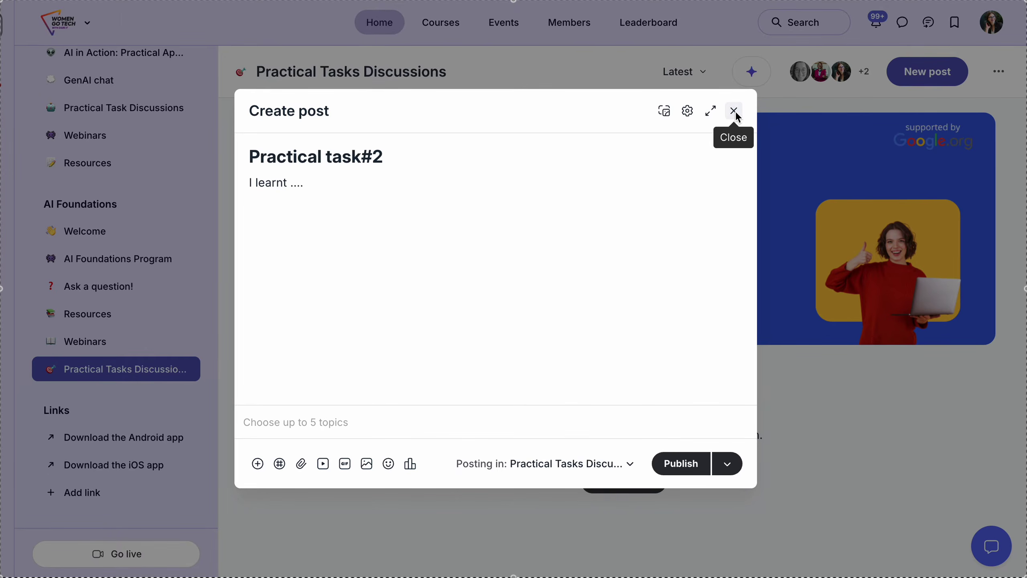
{"action": "left_click", "coordinate": [741, 117]}
{"action": "left_click", "coordinate": [615, 62]}
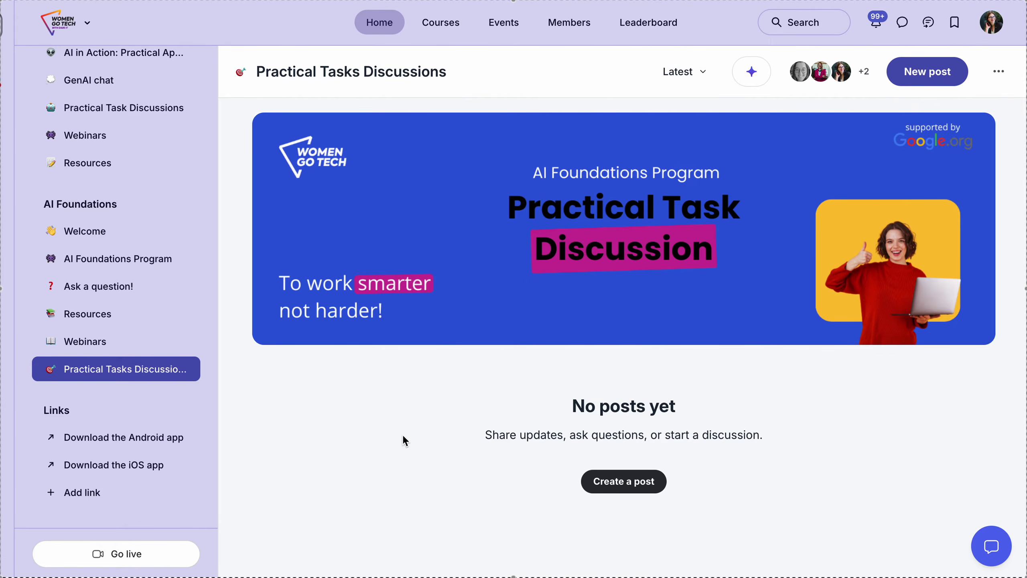
- Revisit the AI Foundations Program, Practical Tasks Discussions and Welcome spaces
{"action": "left_click", "coordinate": [131, 260]}
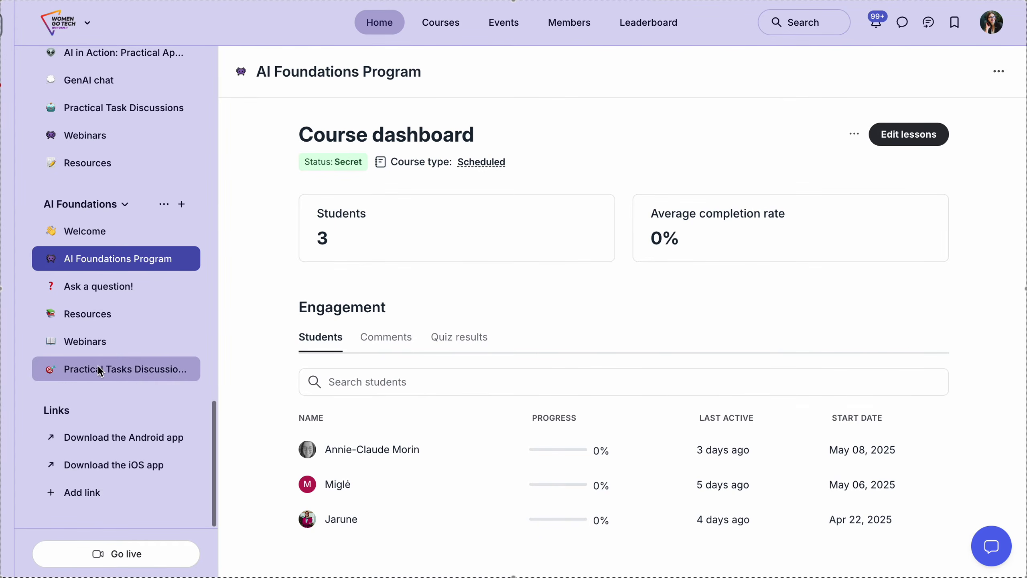
{"action": "left_click", "coordinate": [98, 365]}
{"action": "left_click", "coordinate": [93, 236]}
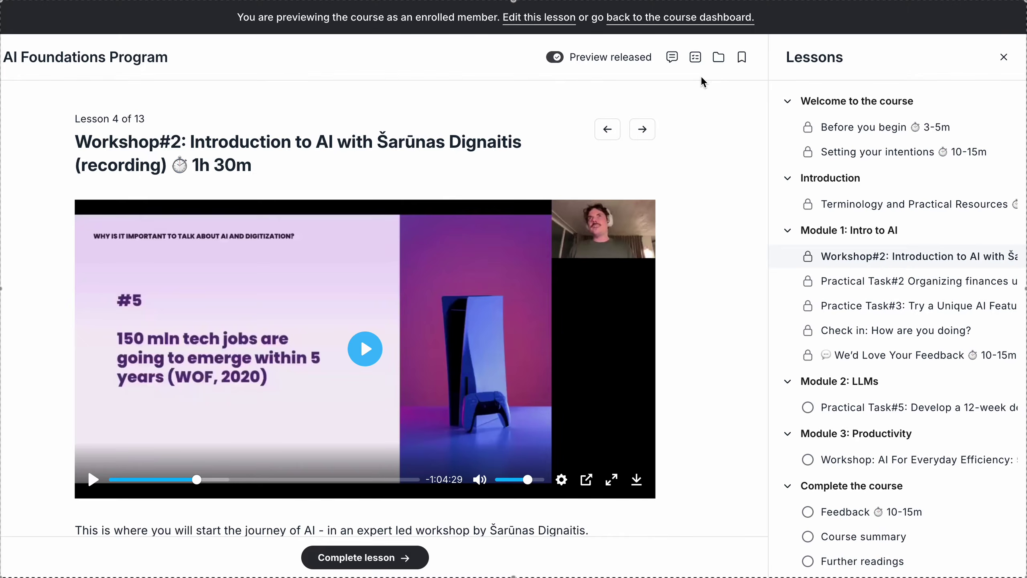
- Write "interesting comment" as an unsent comment on the Workshop#2 lesson and look over the lesson's description
{"action": "left_click", "coordinate": [672, 57]}
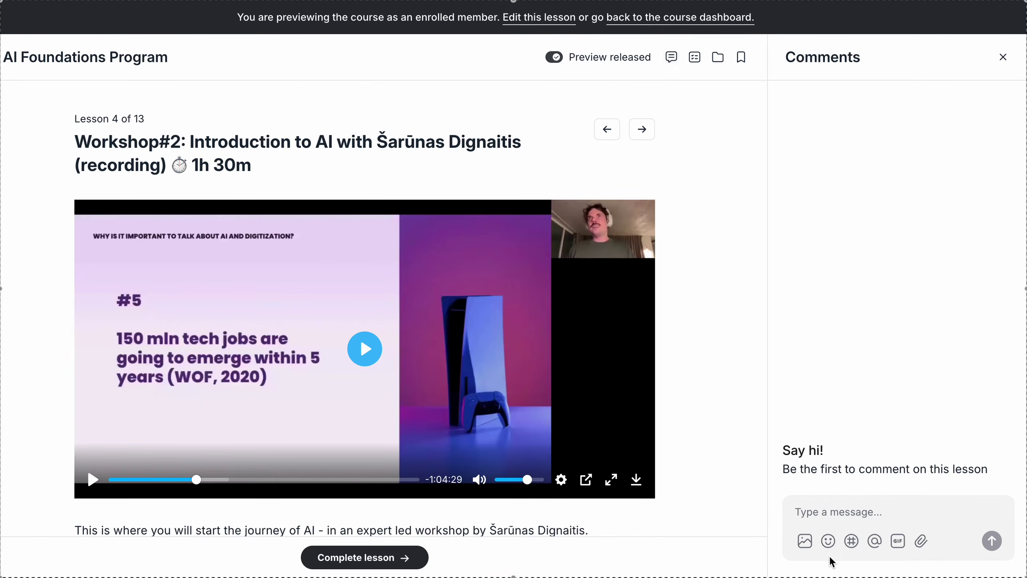
{"action": "left_click", "coordinate": [823, 507]}
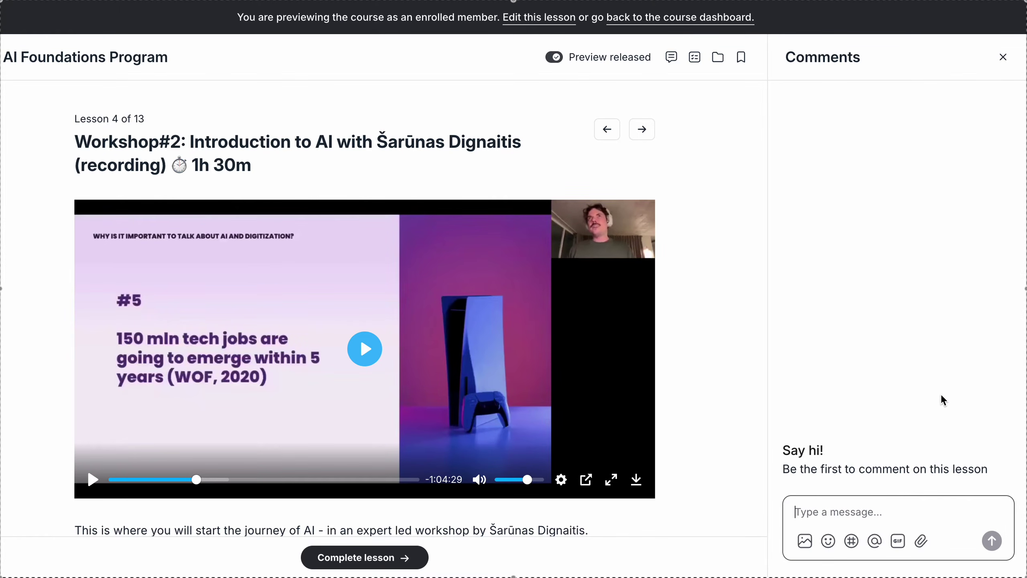
{"action": "type", "text": "interesting comment"}
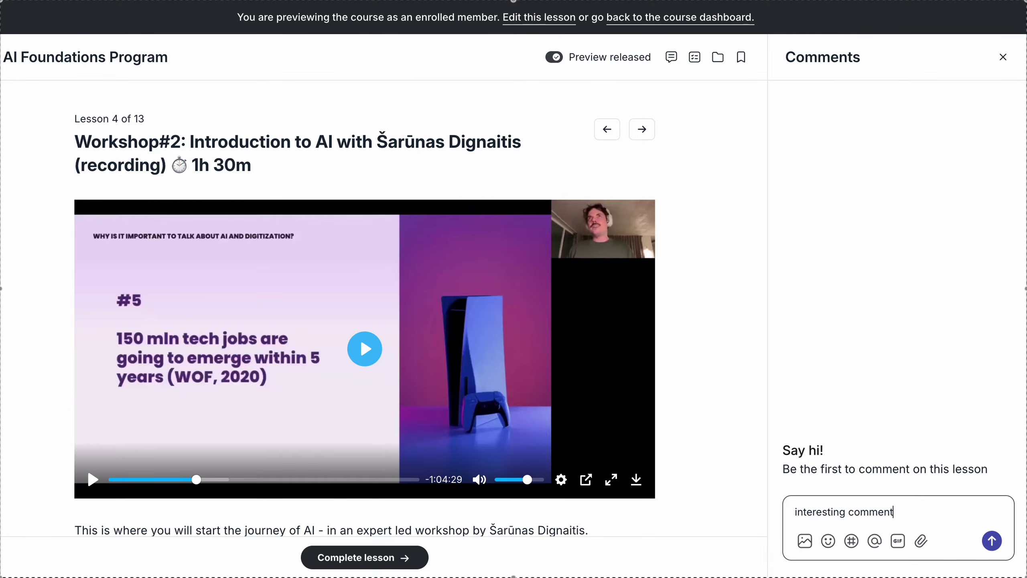
{"action": "scroll", "coordinate": [624, 272], "scroll_direction": "down", "scroll_amount": 5}
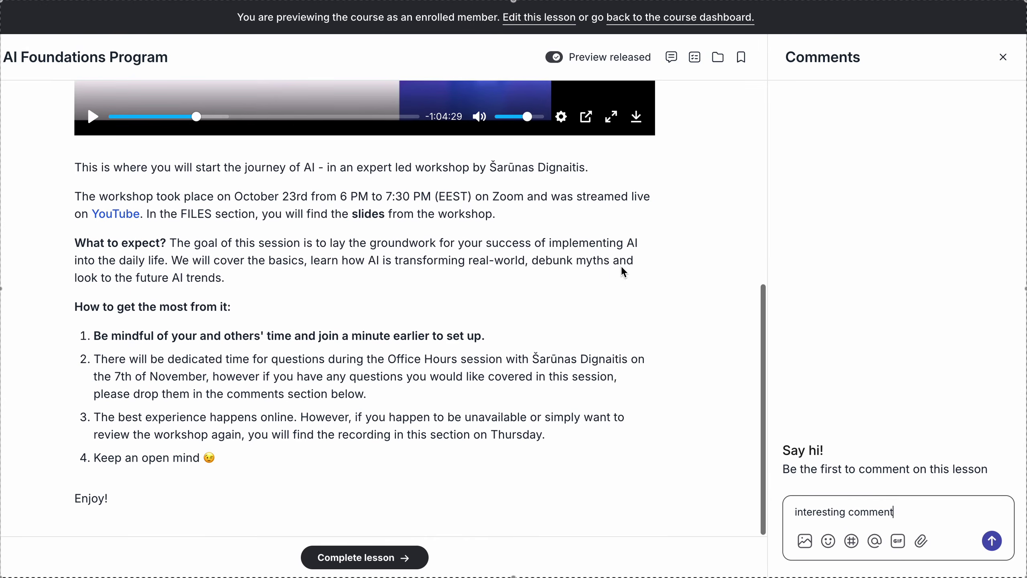
{"action": "scroll", "coordinate": [624, 272], "scroll_direction": "up", "scroll_amount": 10}
{"action": "scroll", "coordinate": [624, 271], "scroll_direction": "down", "scroll_amount": 5}
{"action": "scroll", "coordinate": [624, 271], "scroll_direction": "up", "scroll_amount": 6}
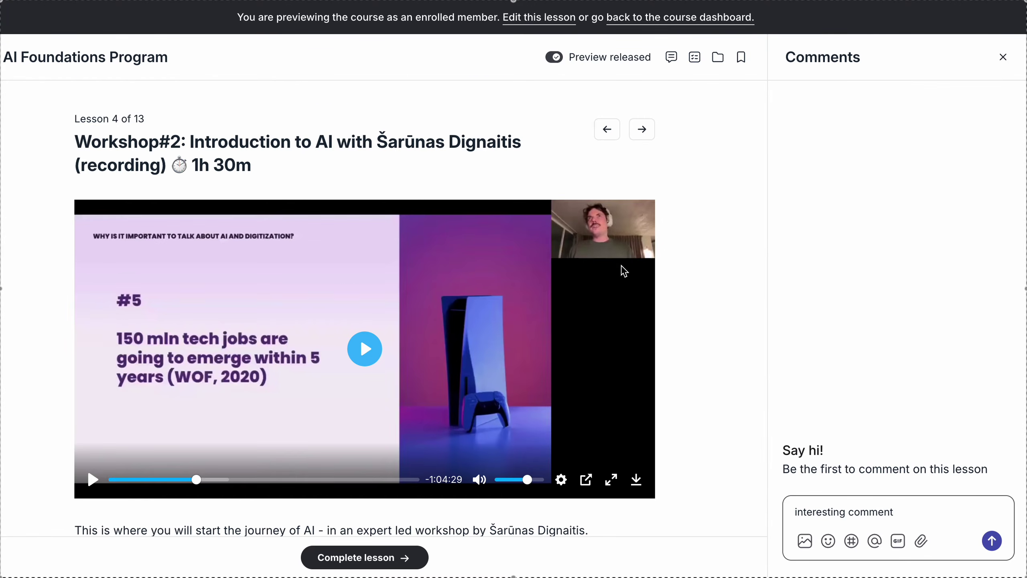
- Download WGT INTRODUCTION TO AI.pdf from the Workshop#2 lesson's files and look through the lesson text
{"action": "left_click", "coordinate": [719, 58]}
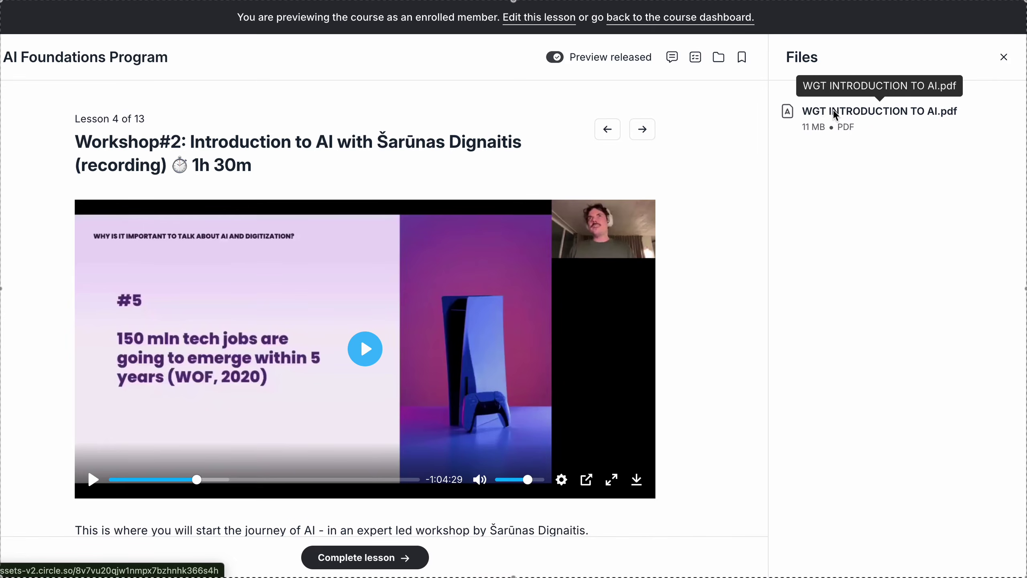
{"action": "left_click", "coordinate": [884, 109]}
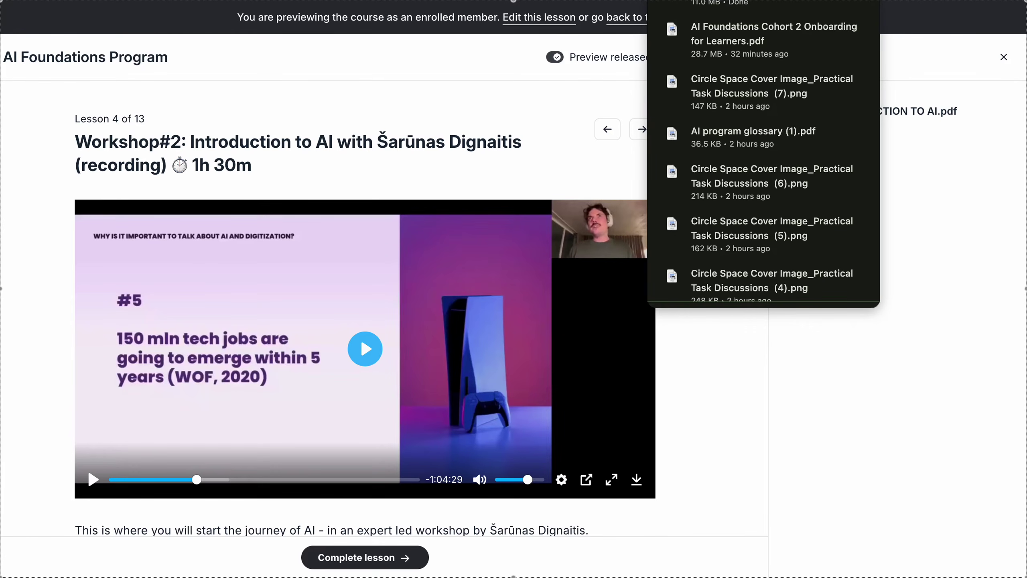
{"action": "left_click", "coordinate": [803, 0]}
{"action": "left_click", "coordinate": [803, 0]}
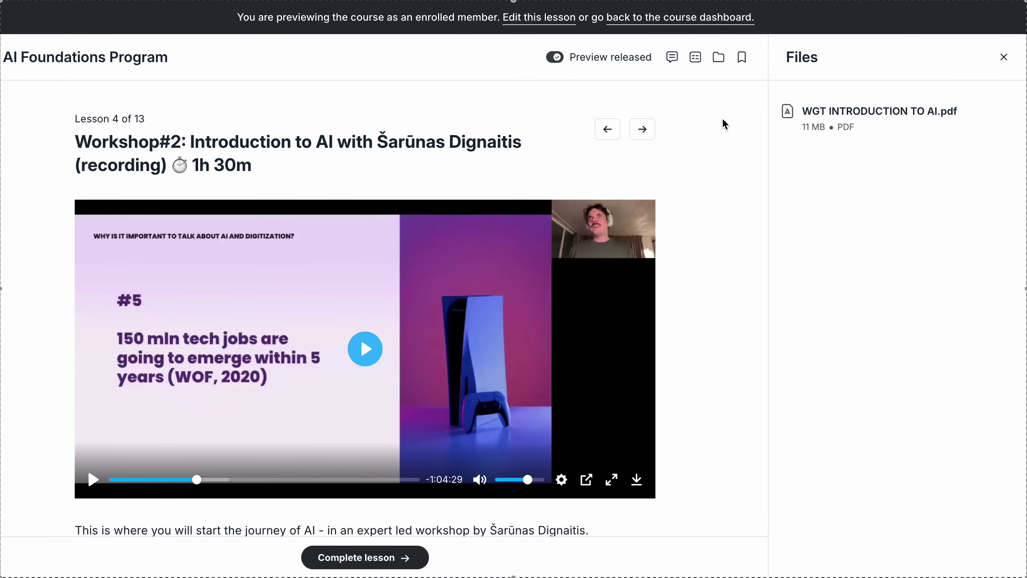
{"action": "scroll", "coordinate": [492, 363], "scroll_direction": "down", "scroll_amount": 9}
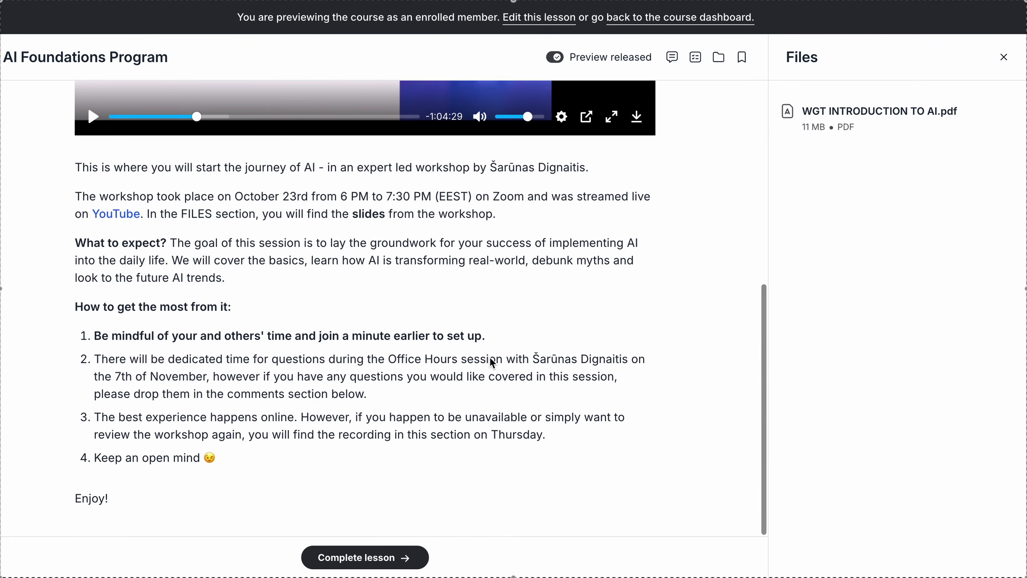
{"action": "scroll", "coordinate": [270, 382], "scroll_direction": "up", "scroll_amount": 4}
{"action": "scroll", "coordinate": [269, 382], "scroll_direction": "up", "scroll_amount": 5}
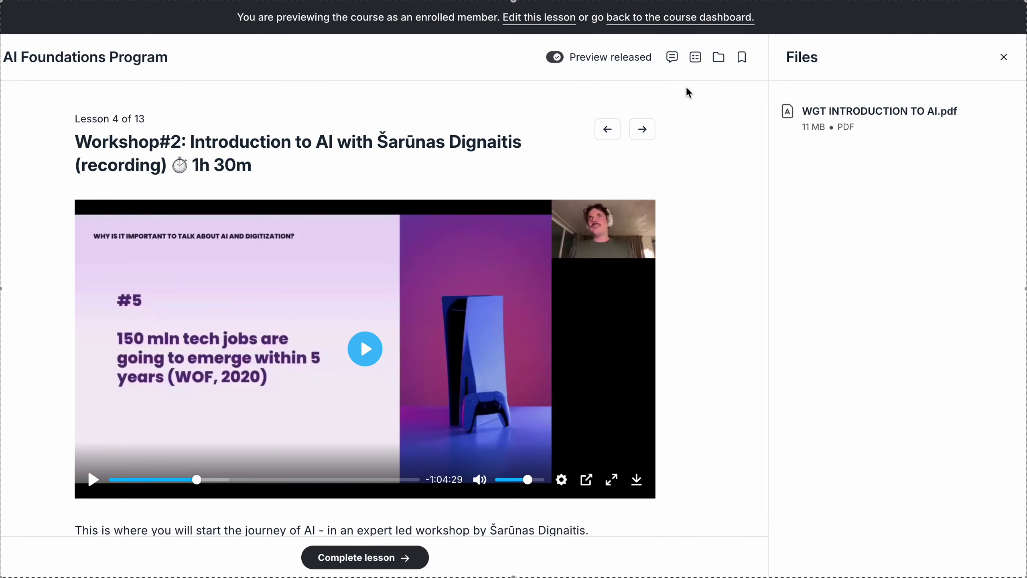
- Review the course's lesson list, bookmark the Workshop#2 lesson and turn its released preview back on
{"action": "left_click", "coordinate": [696, 63]}
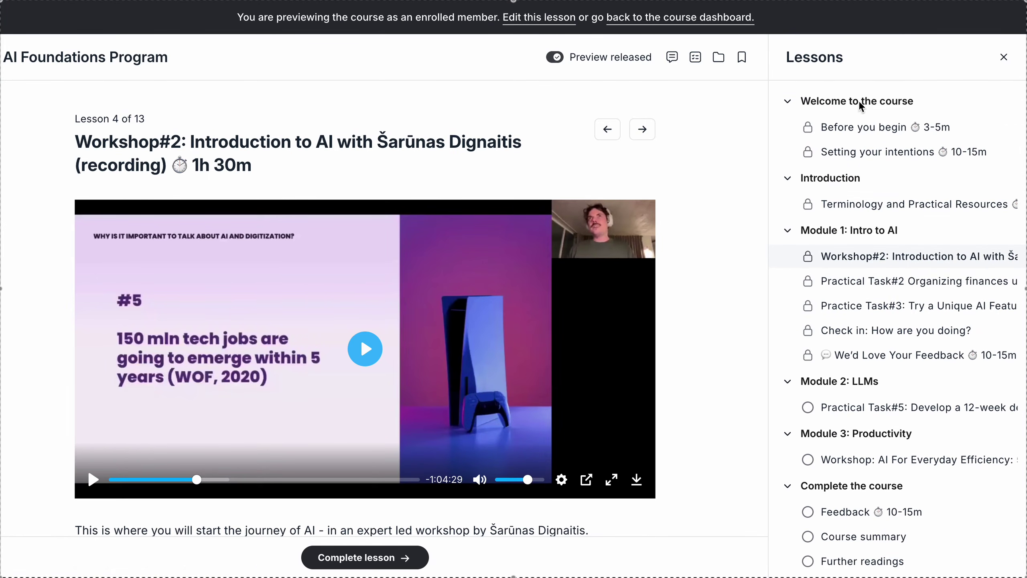
{"action": "mouse_move", "coordinate": [840, 156]}
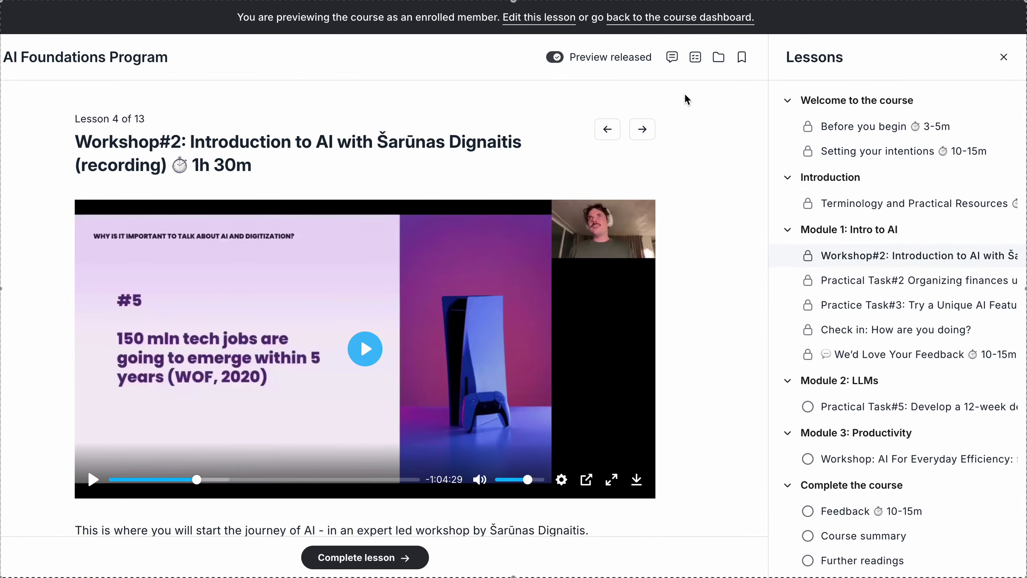
{"action": "left_click", "coordinate": [741, 58]}
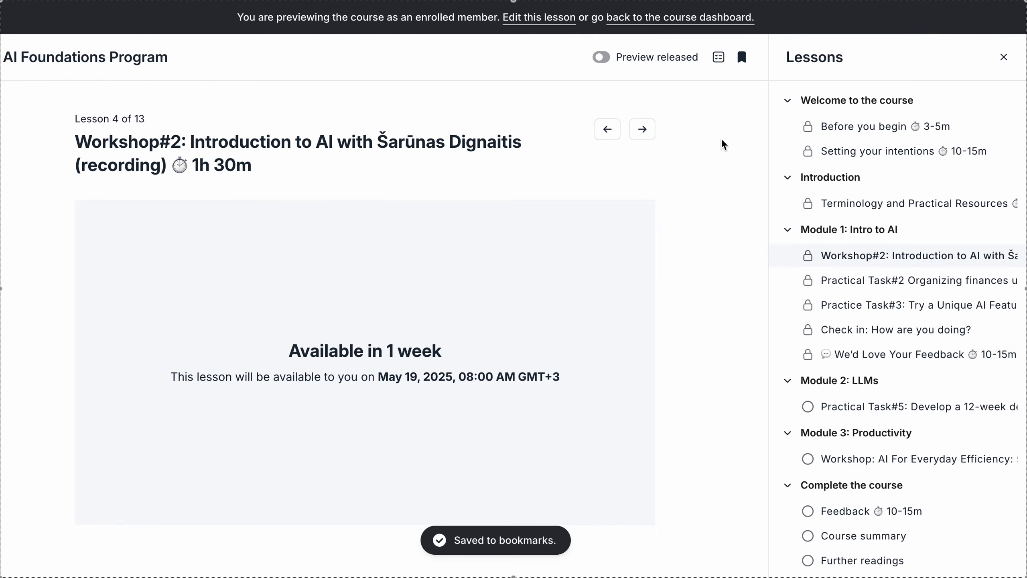
{"action": "left_click", "coordinate": [602, 57]}
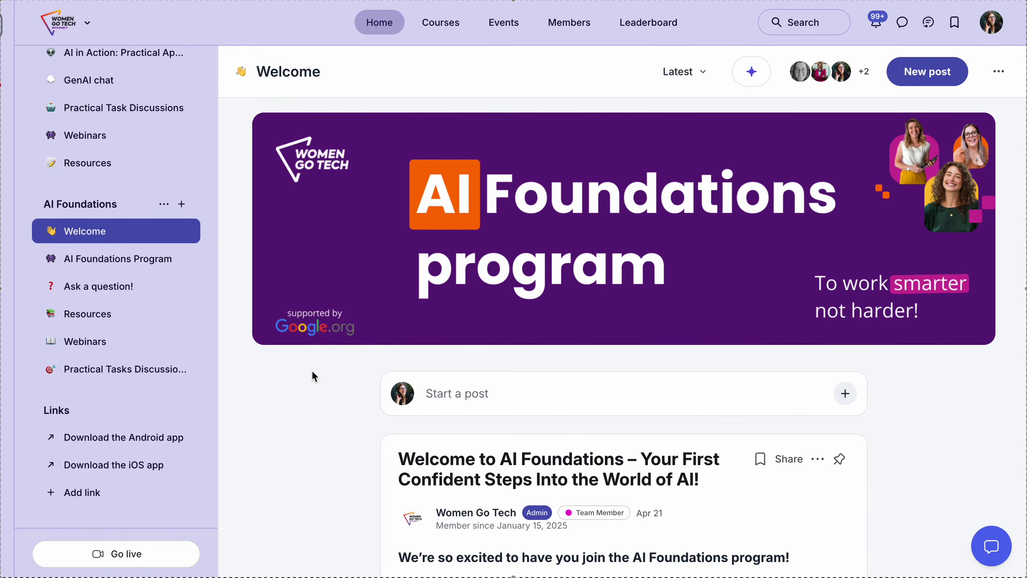
- Draft a post in the Welcome space, replacing its title with a first-name greeting, and close it unpublished
{"action": "left_click", "coordinate": [517, 391]}
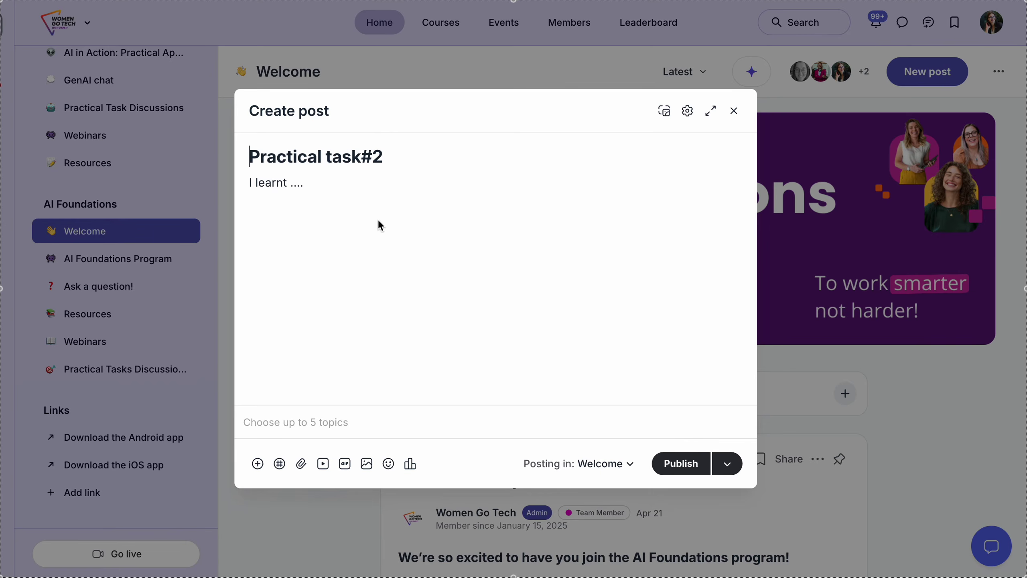
{"action": "left_click_drag", "start_coordinate": [390, 155], "coordinate": [178, 154]}
{"action": "key", "text": "BackSpace"}
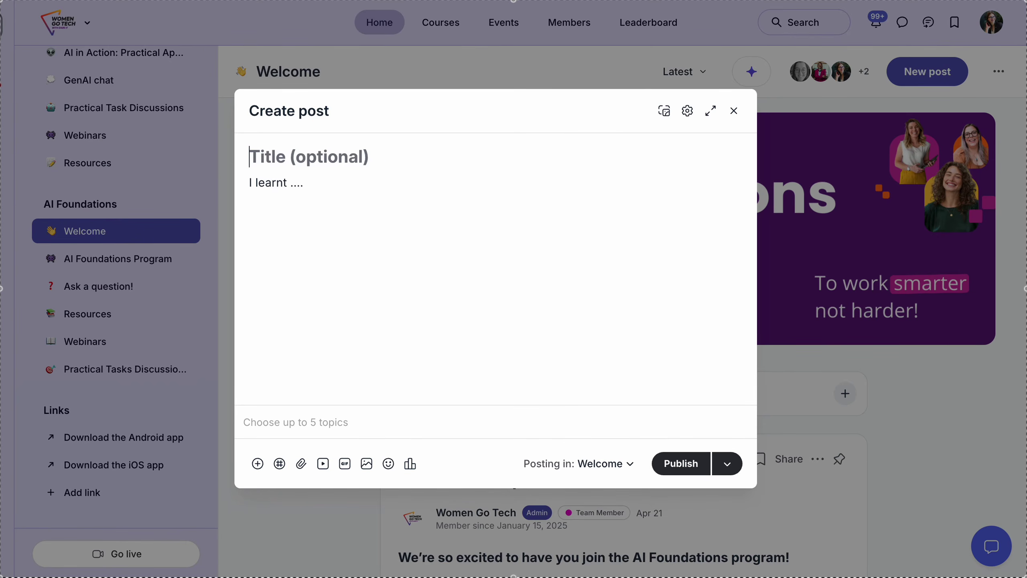
{"action": "type", "text": "H"}
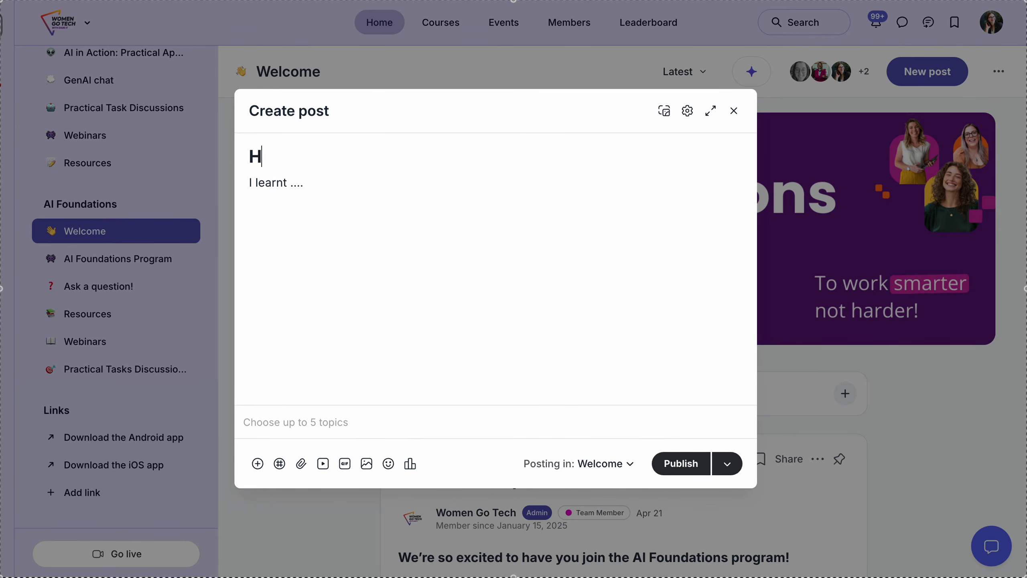
{"action": "type", "text": "i I'm Kate.."}
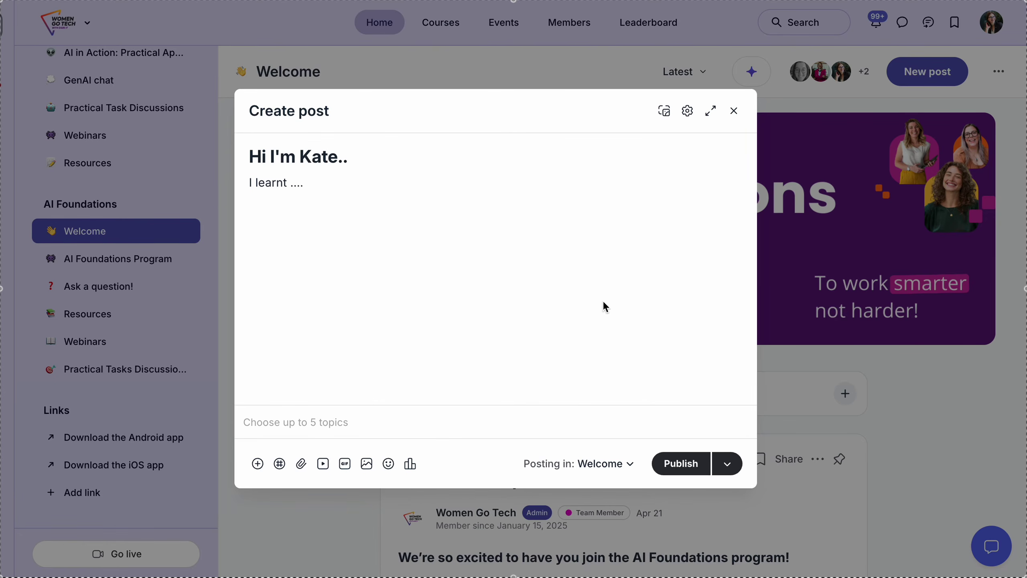
{"action": "left_click", "coordinate": [734, 111]}
{"action": "left_click", "coordinate": [615, 63]}
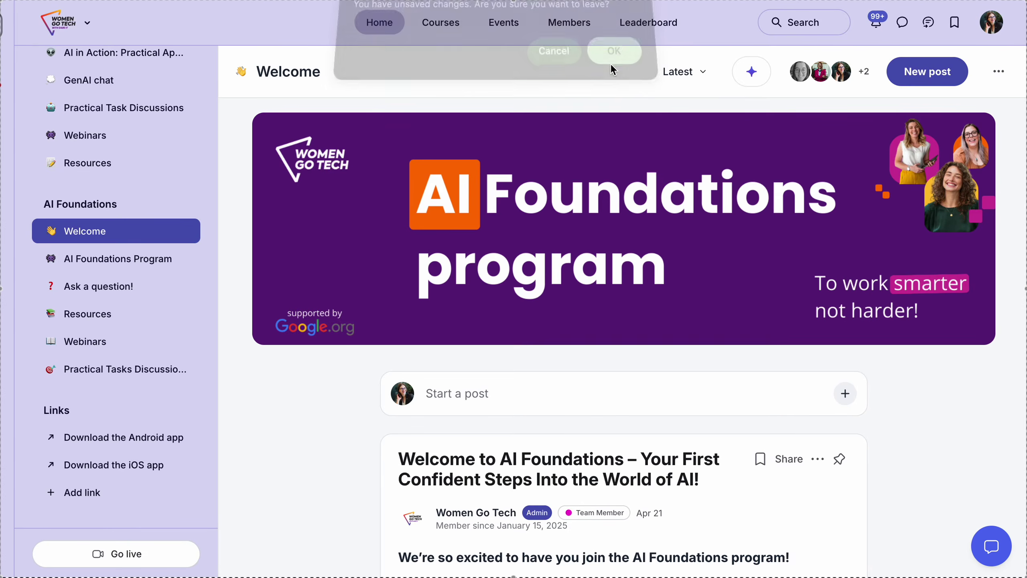
- Start a post in Practical Tasks Discussions and replace its title with "Practical task#1"
{"action": "left_click", "coordinate": [110, 372]}
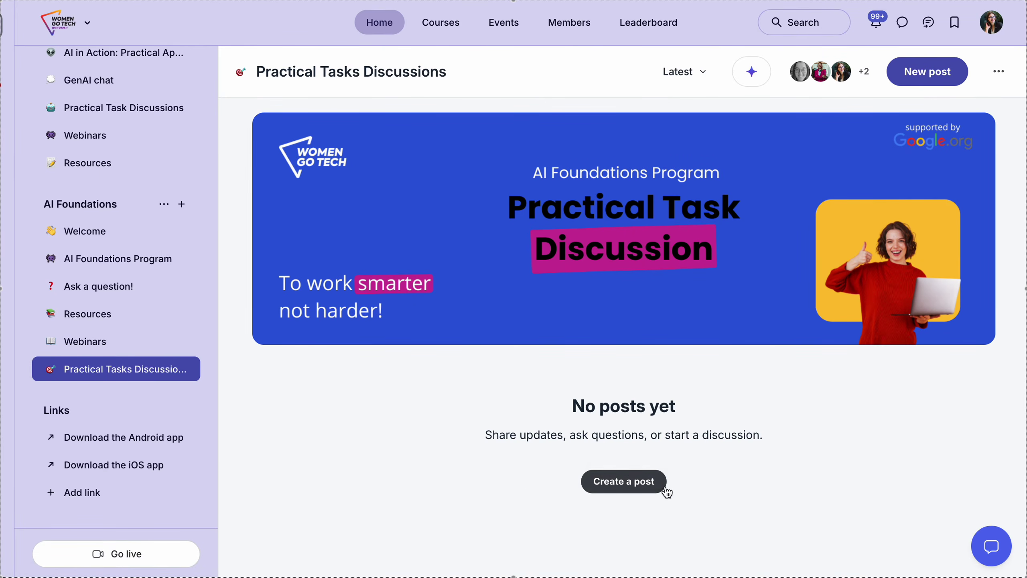
{"action": "left_click", "coordinate": [645, 491]}
{"action": "left_click_drag", "start_coordinate": [350, 155], "coordinate": [221, 154]}
{"action": "key", "text": "BackSpace"}
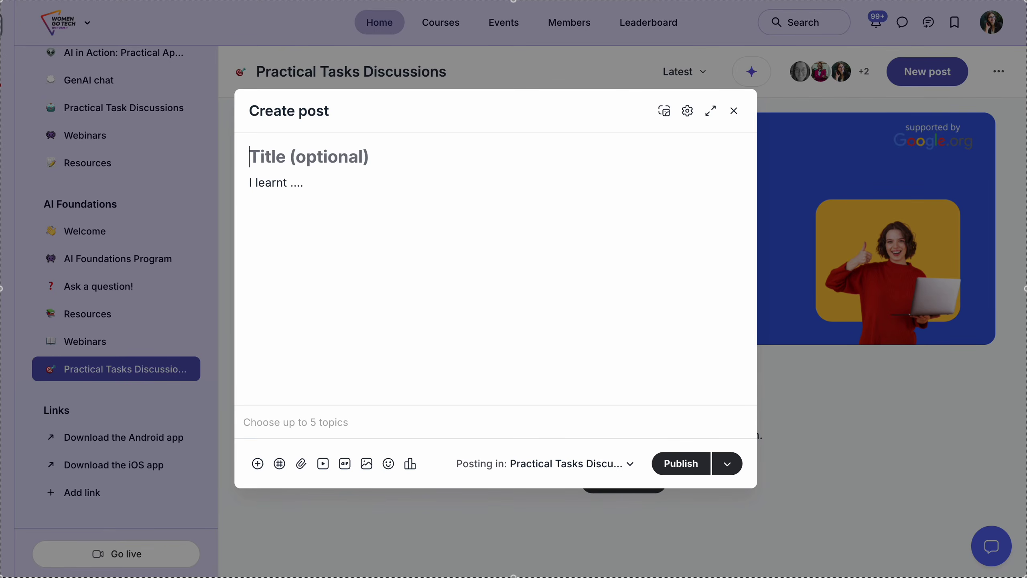
{"action": "type", "text": "Practical task"}
{"action": "key", "text": "BackSpace"}
{"action": "type", "text": "#"}
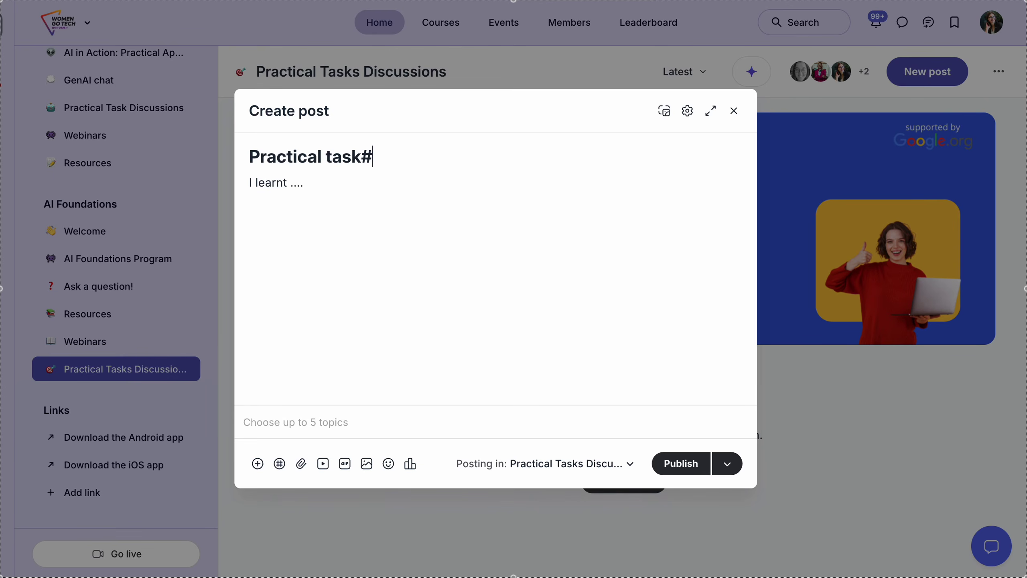
{"action": "type", "text": "1"}
- Clear the title and body of the draft post and close it without publishing
{"action": "key", "text": "ctrl+a"}
{"action": "key", "text": "BackSpace"}
{"action": "triple_click", "coordinate": [310, 184]}
{"action": "key", "text": "BackSpace"}
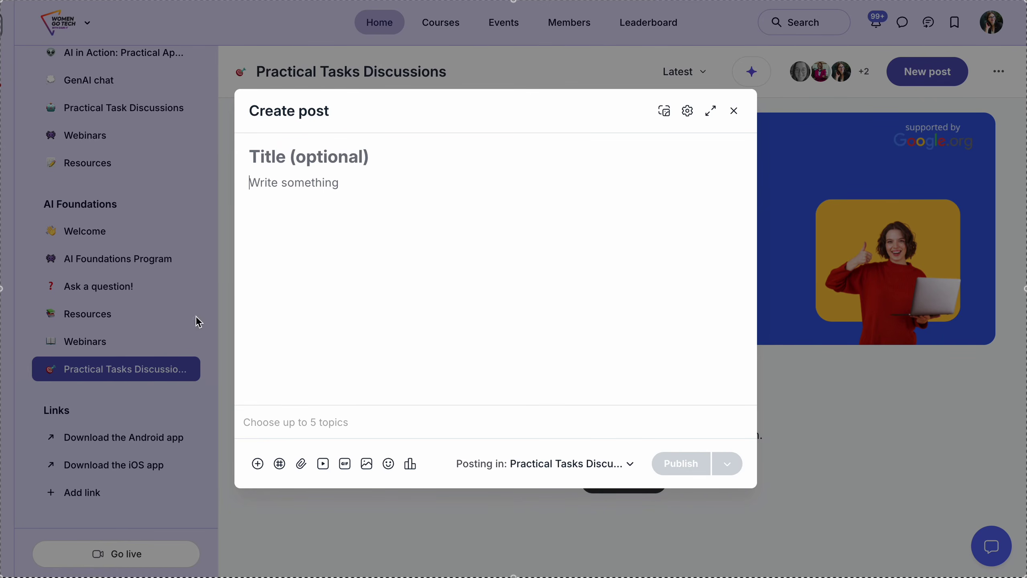
{"action": "left_click", "coordinate": [734, 111]}
{"action": "left_click", "coordinate": [611, 61]}
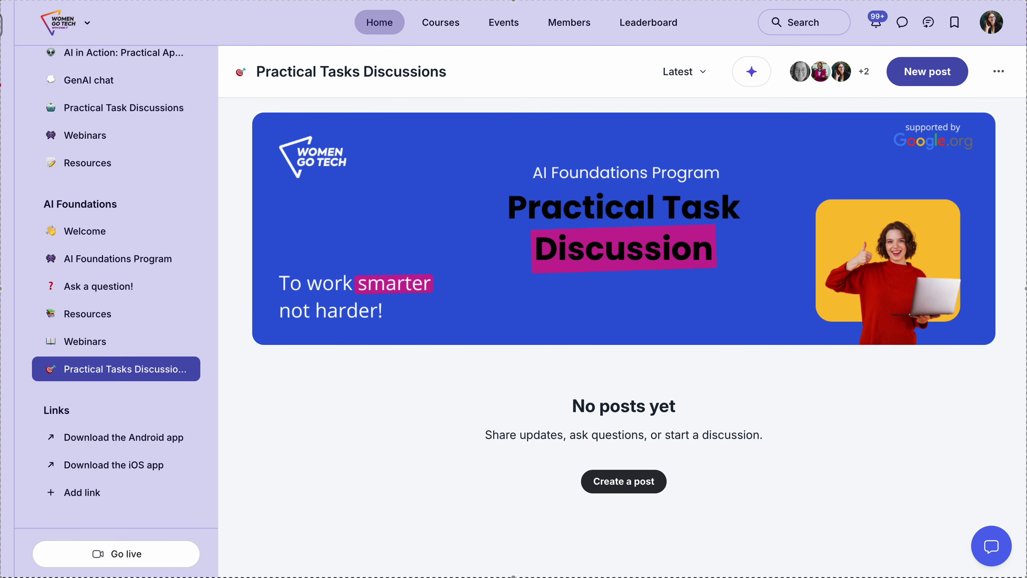
- Open the full welcome post in the AI Foundations Welcome space and read its navigation guide down to the key dates
{"action": "left_click", "coordinate": [131, 232]}
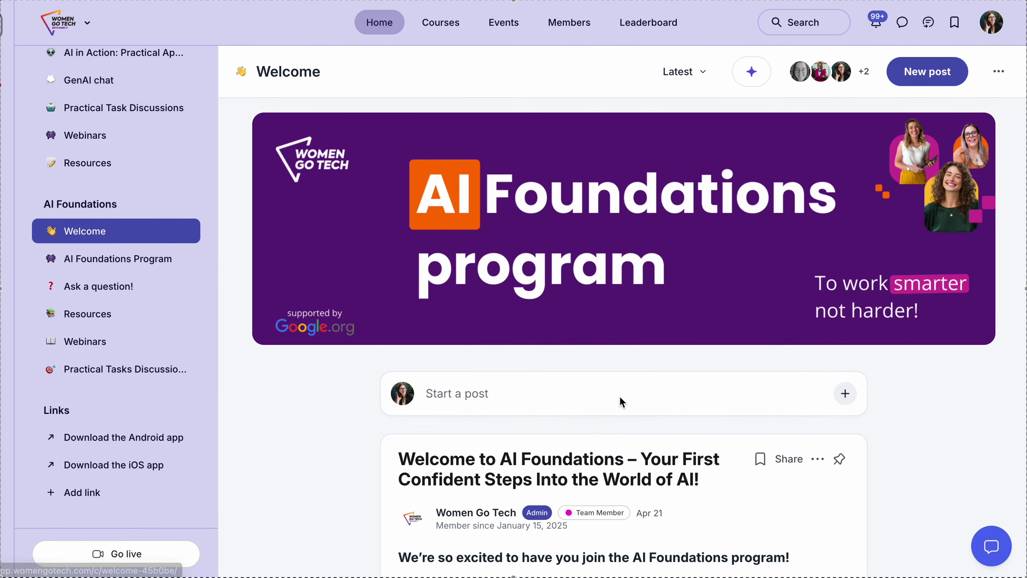
{"action": "scroll", "coordinate": [622, 401], "scroll_direction": "down", "scroll_amount": 8}
{"action": "left_click", "coordinate": [441, 331]}
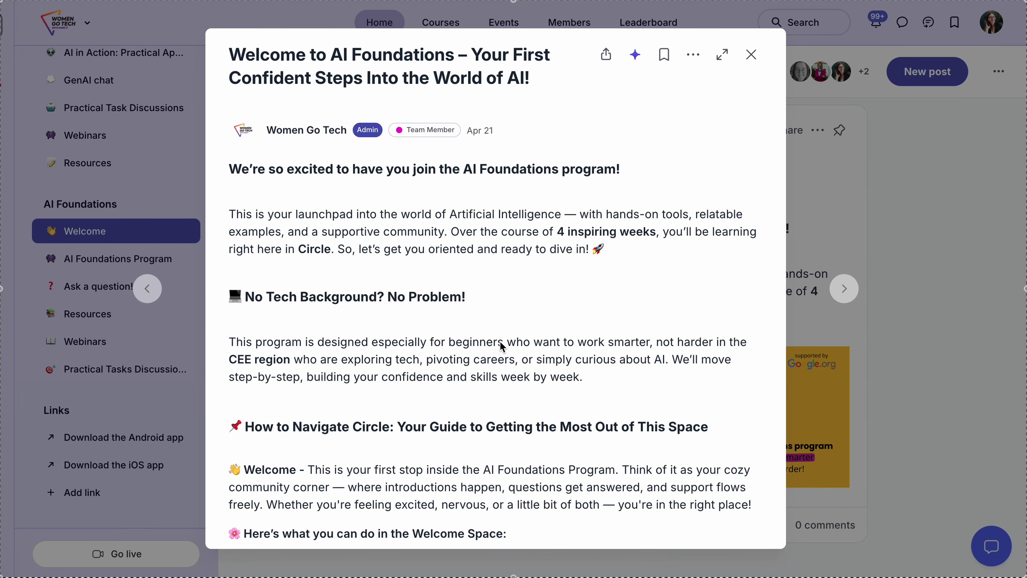
{"action": "scroll", "coordinate": [523, 336], "scroll_direction": "down", "scroll_amount": 7}
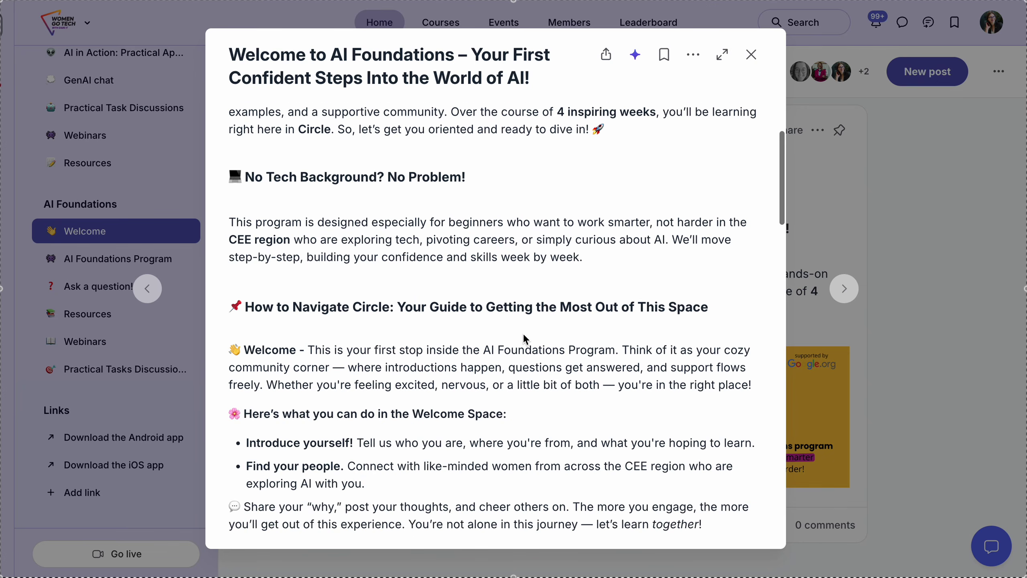
{"action": "scroll", "coordinate": [524, 337], "scroll_direction": "down", "scroll_amount": 15}
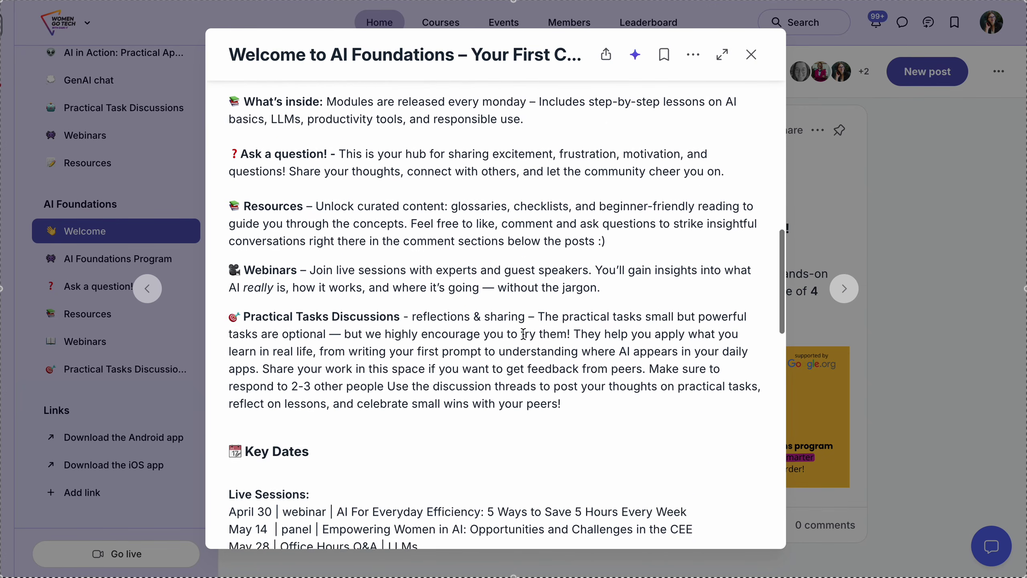
{"action": "scroll", "coordinate": [523, 335], "scroll_direction": "down", "scroll_amount": 3}
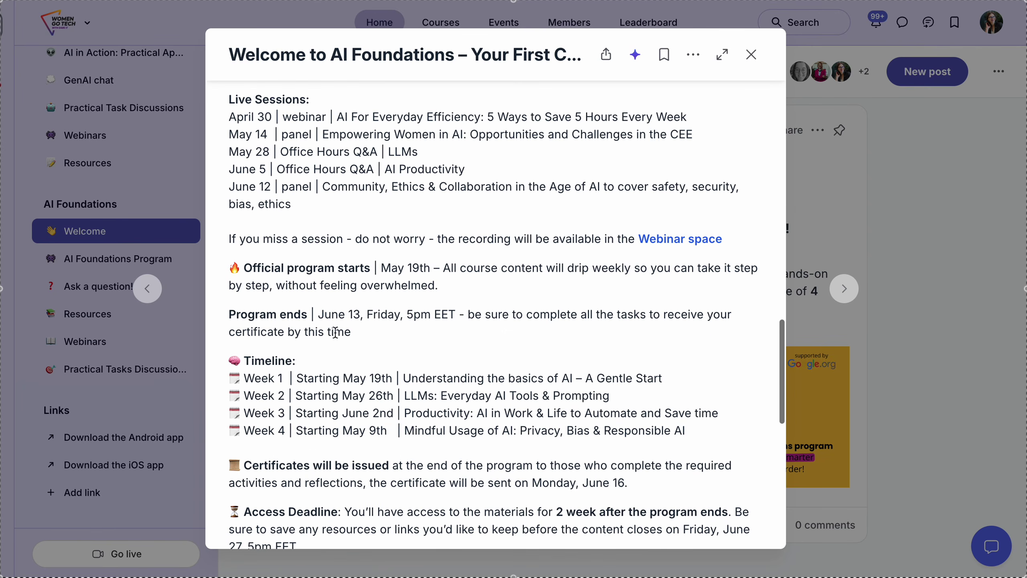
- Highlight the program-end reminder about completing all tasks for the certificate, read on to the certificate and access details, and clear the highlight
{"action": "left_click_drag", "start_coordinate": [322, 316], "coordinate": [475, 330]}
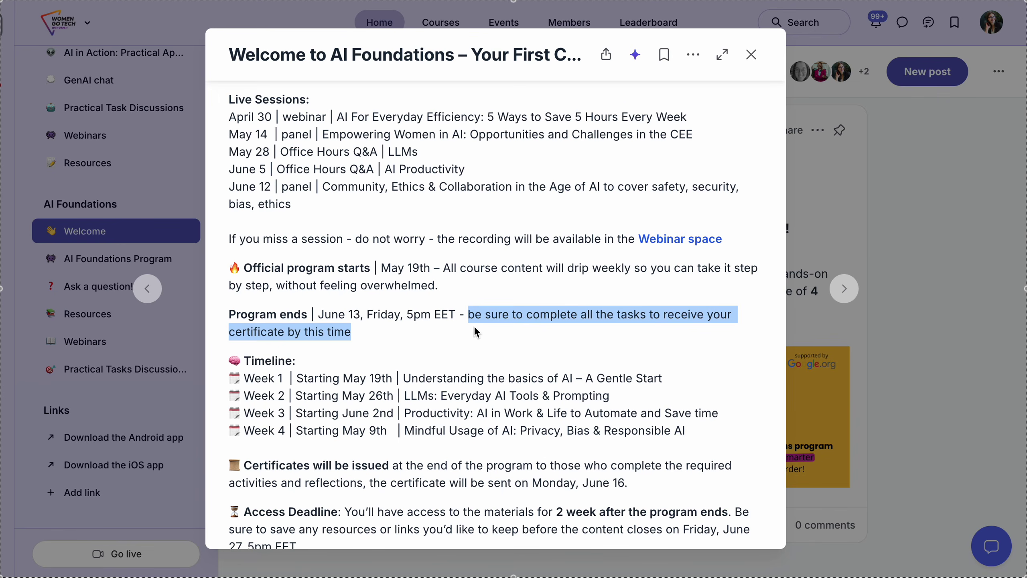
{"action": "scroll", "coordinate": [476, 329], "scroll_direction": "down", "scroll_amount": 2}
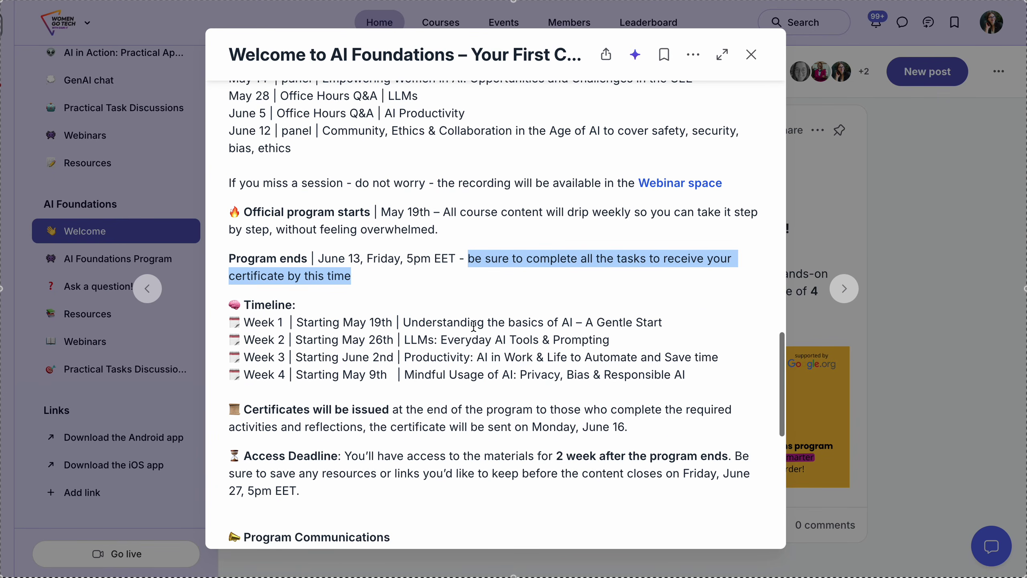
{"action": "scroll", "coordinate": [473, 326], "scroll_direction": "down", "scroll_amount": 2}
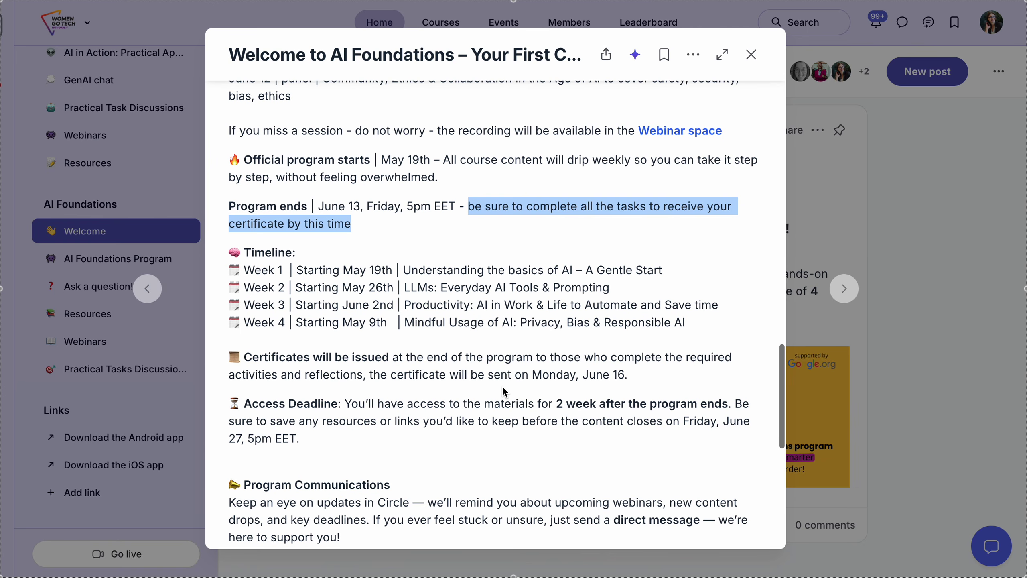
{"action": "left_click", "coordinate": [539, 388]}
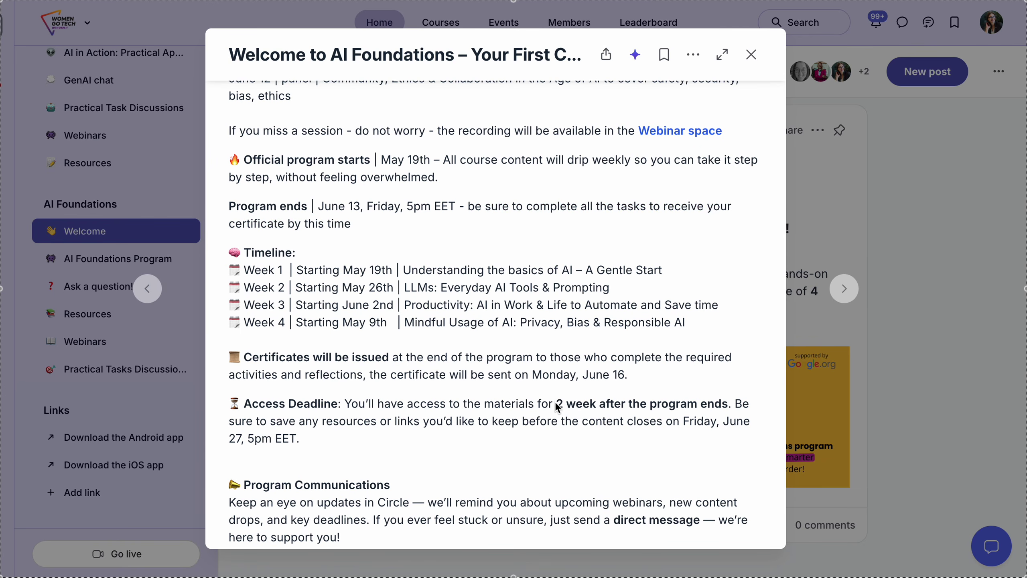
- Highlight the Access Deadline text and clear it, read the Program Communications section, and close the welcome post
{"action": "left_click_drag", "start_coordinate": [346, 402], "coordinate": [362, 433]}
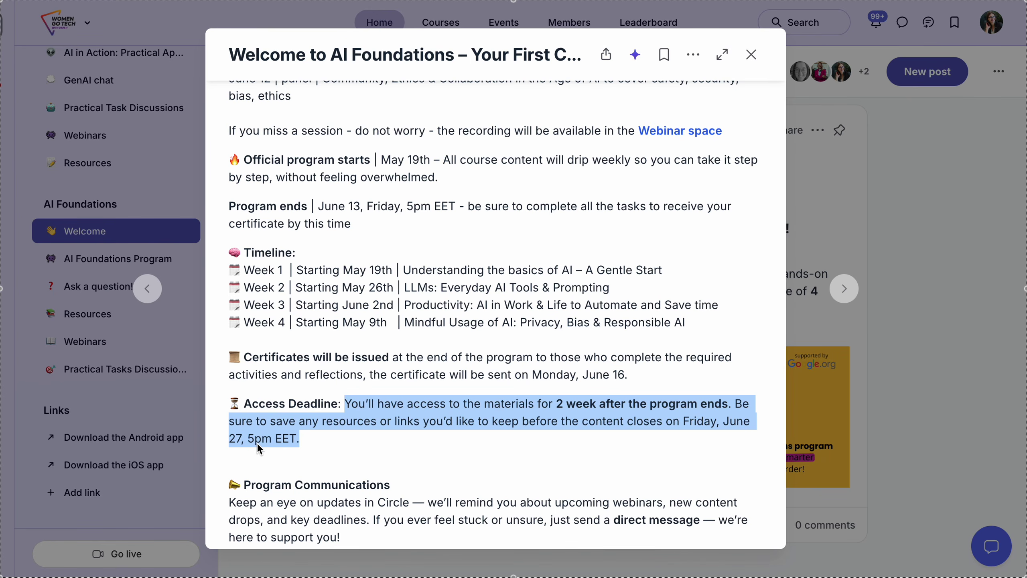
{"action": "left_click", "coordinate": [290, 439]}
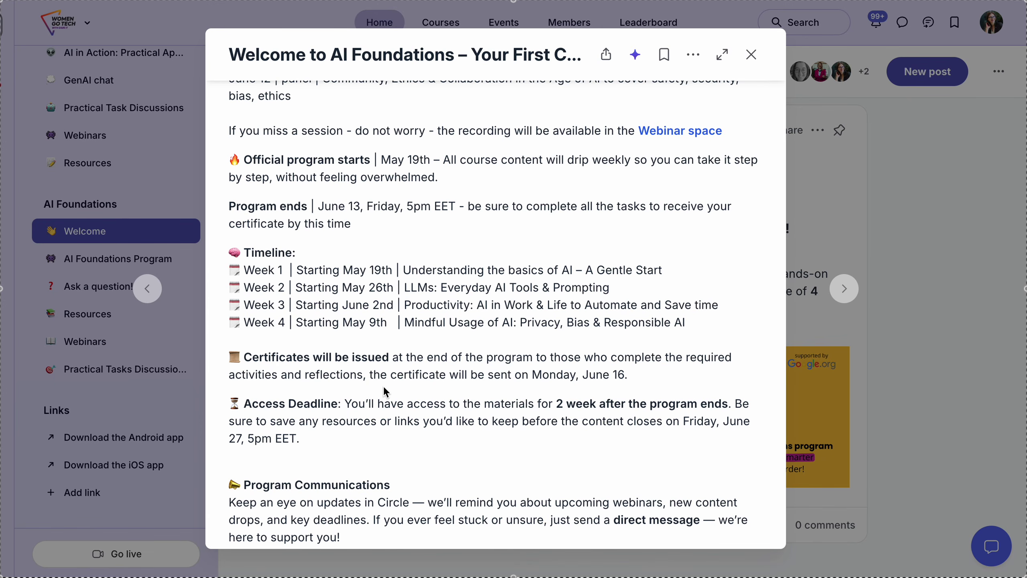
{"action": "scroll", "coordinate": [384, 389], "scroll_direction": "down", "scroll_amount": 1}
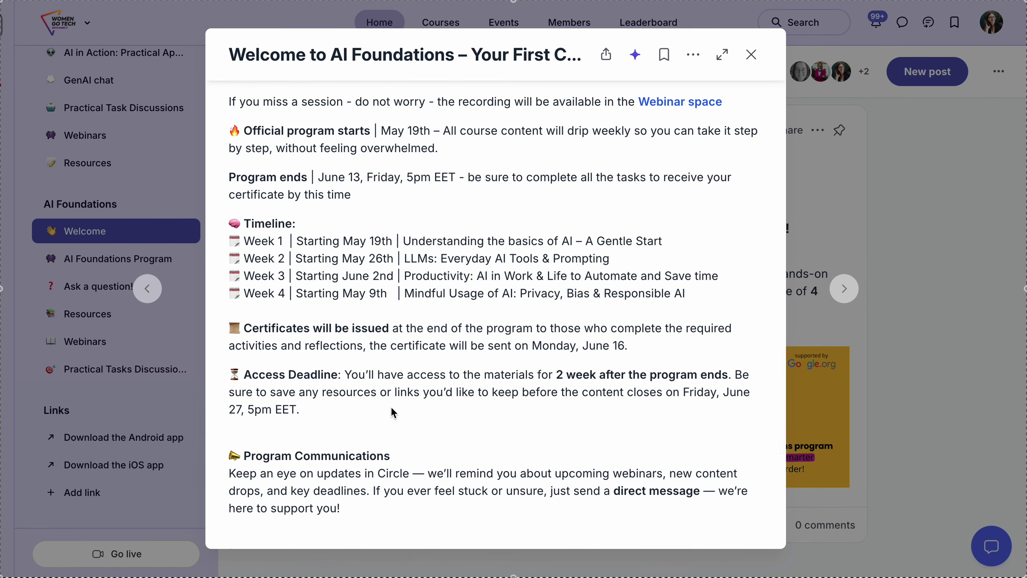
{"action": "left_click", "coordinate": [751, 55]}
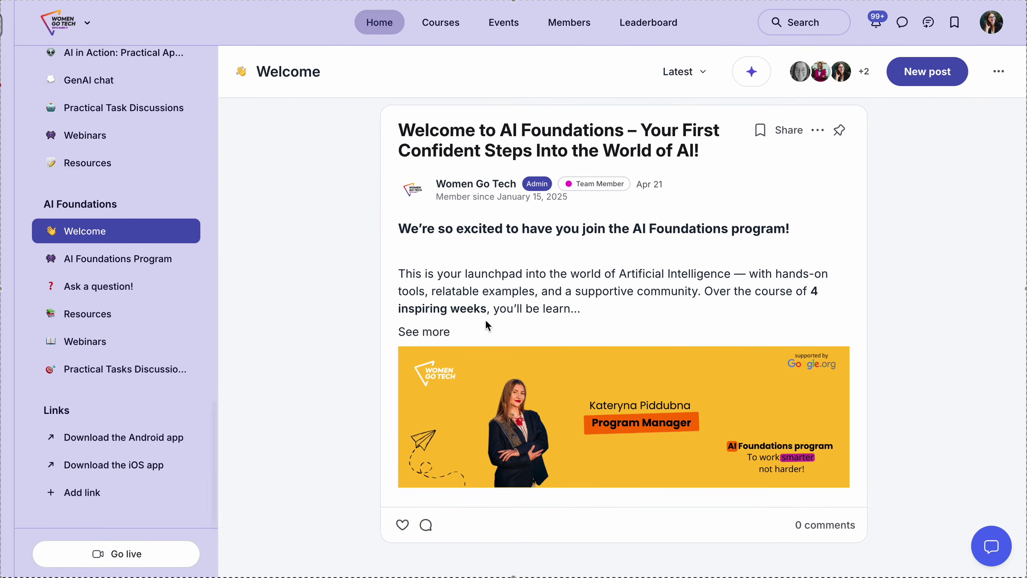
- View the New Member Hub's Ask a question and Welcome! spaces, and return to the AI Foundations Welcome space
{"action": "scroll", "coordinate": [118, 228], "scroll_direction": "up", "scroll_amount": 3}
{"action": "scroll", "coordinate": [116, 225], "scroll_direction": "up", "scroll_amount": 15}
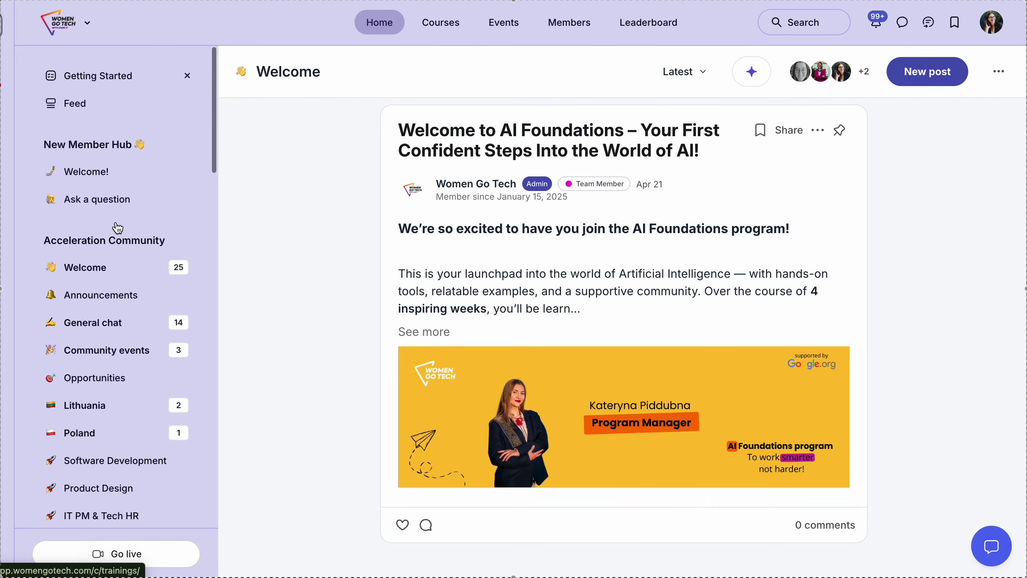
{"action": "left_click", "coordinate": [88, 201]}
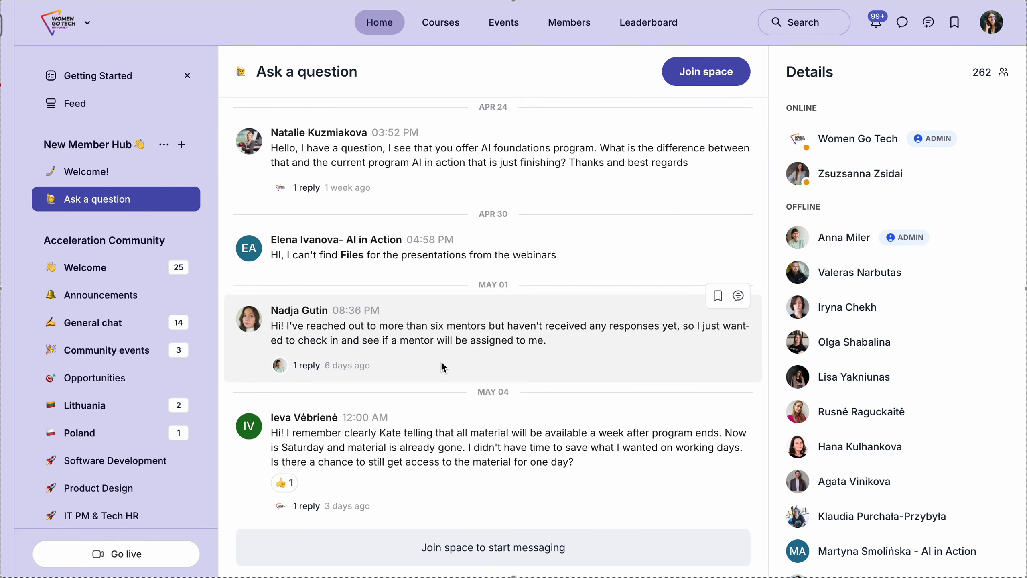
{"action": "left_click", "coordinate": [99, 174]}
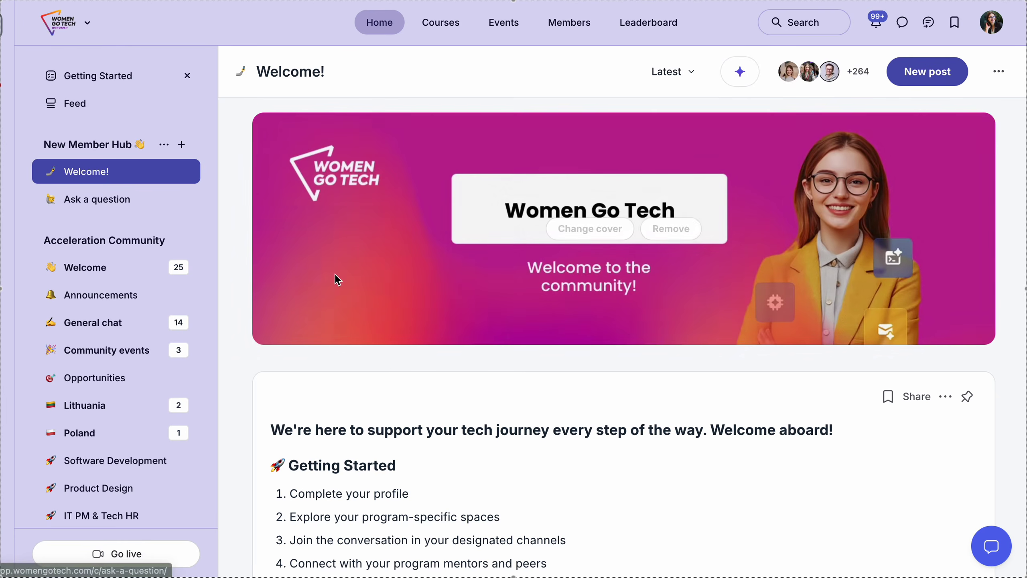
{"action": "scroll", "coordinate": [416, 372], "scroll_direction": "down", "scroll_amount": 5}
{"action": "scroll", "coordinate": [417, 379], "scroll_direction": "up", "scroll_amount": 5}
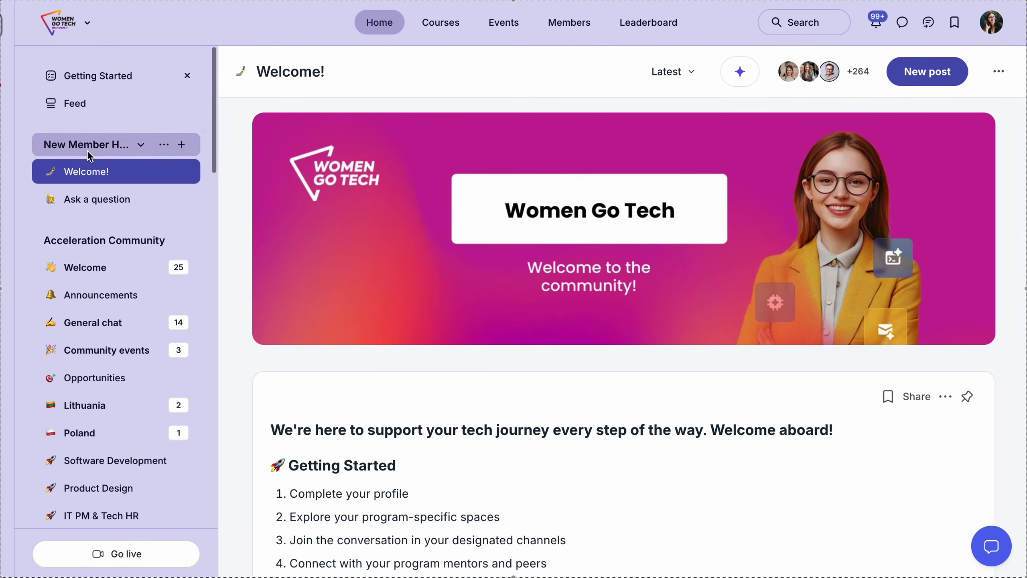
{"action": "scroll", "coordinate": [97, 230], "scroll_direction": "down", "scroll_amount": 15}
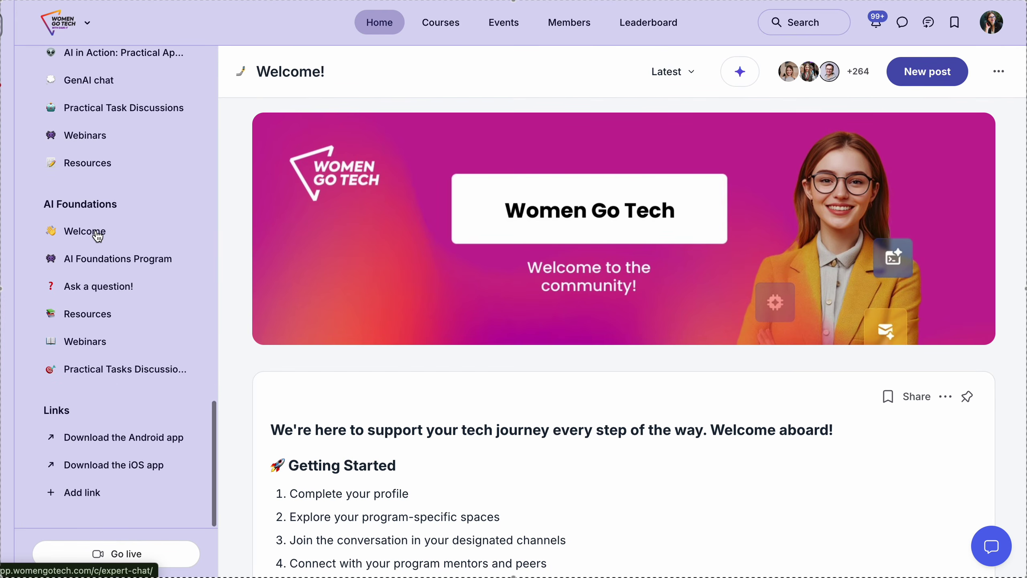
{"action": "left_click", "coordinate": [87, 231]}
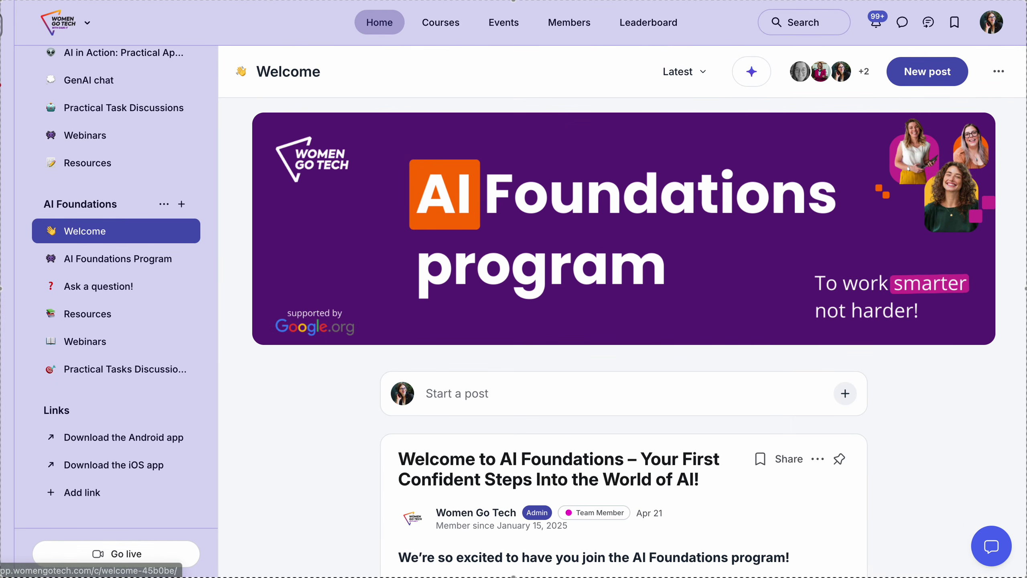